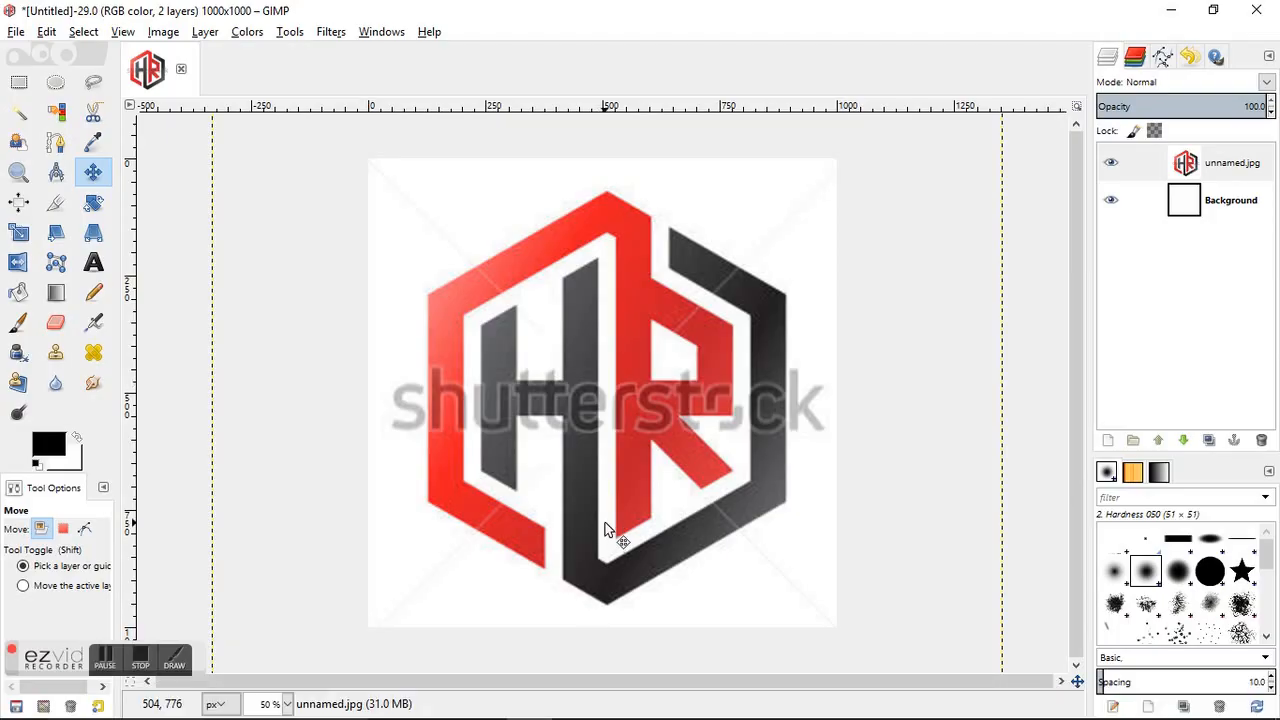
pyautogui.scroll(1, 579, 445)
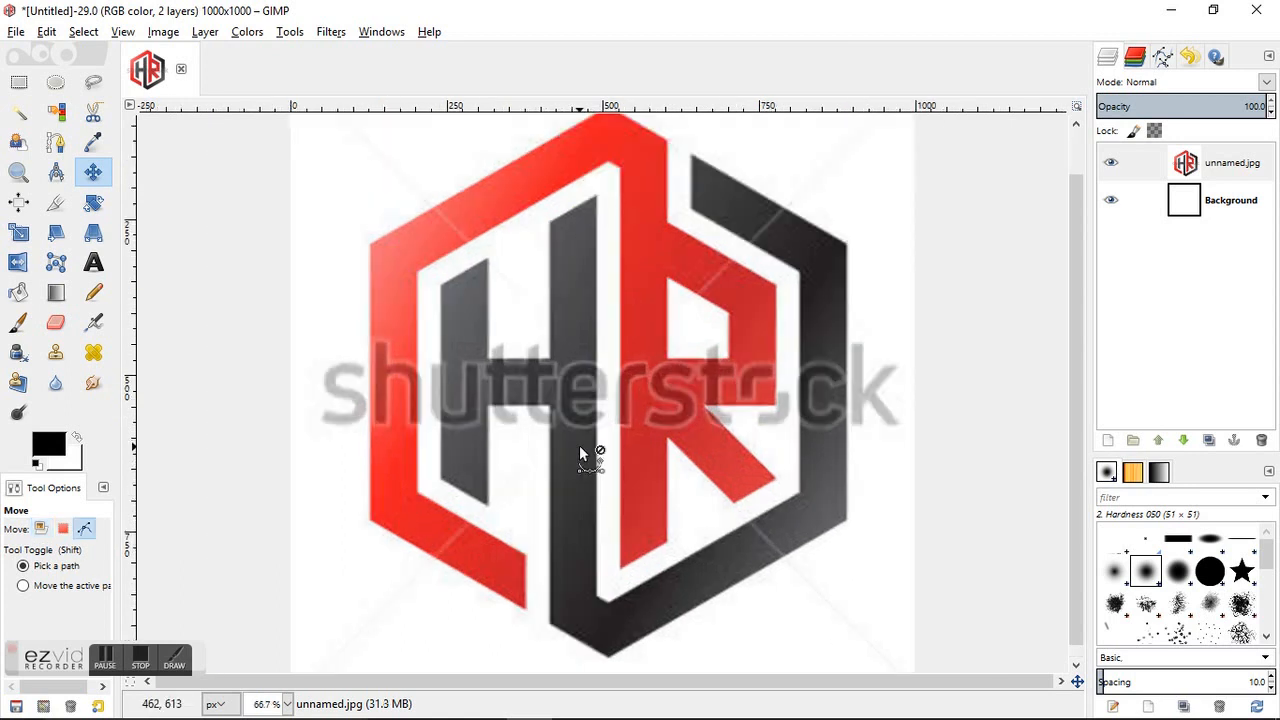
pyautogui.scroll(-1, 579, 445)
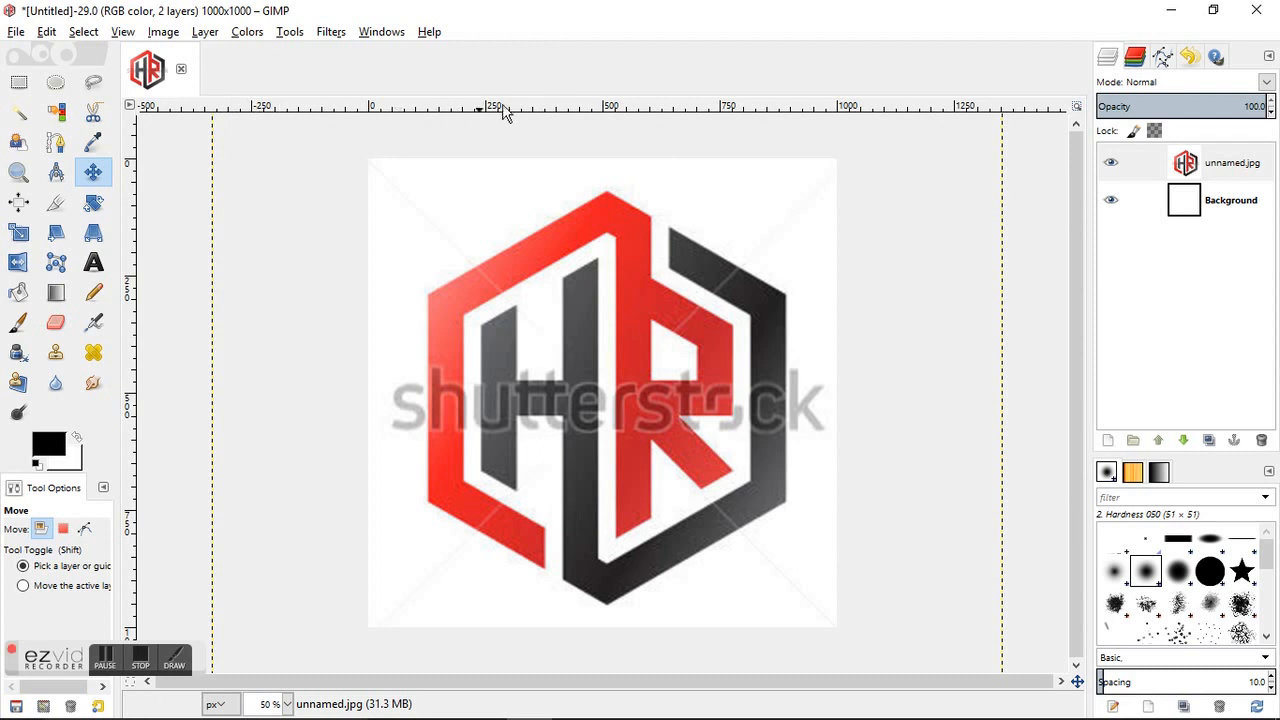
# Drag a horizontal guide from the top ruler to just above the hexagon's top vertex.
pyautogui.moveTo(614, 108)
pyautogui.mouseDown()
pyautogui.moveTo(632, 200)
pyautogui.moveTo(632, 188)
pyautogui.mouseUp()
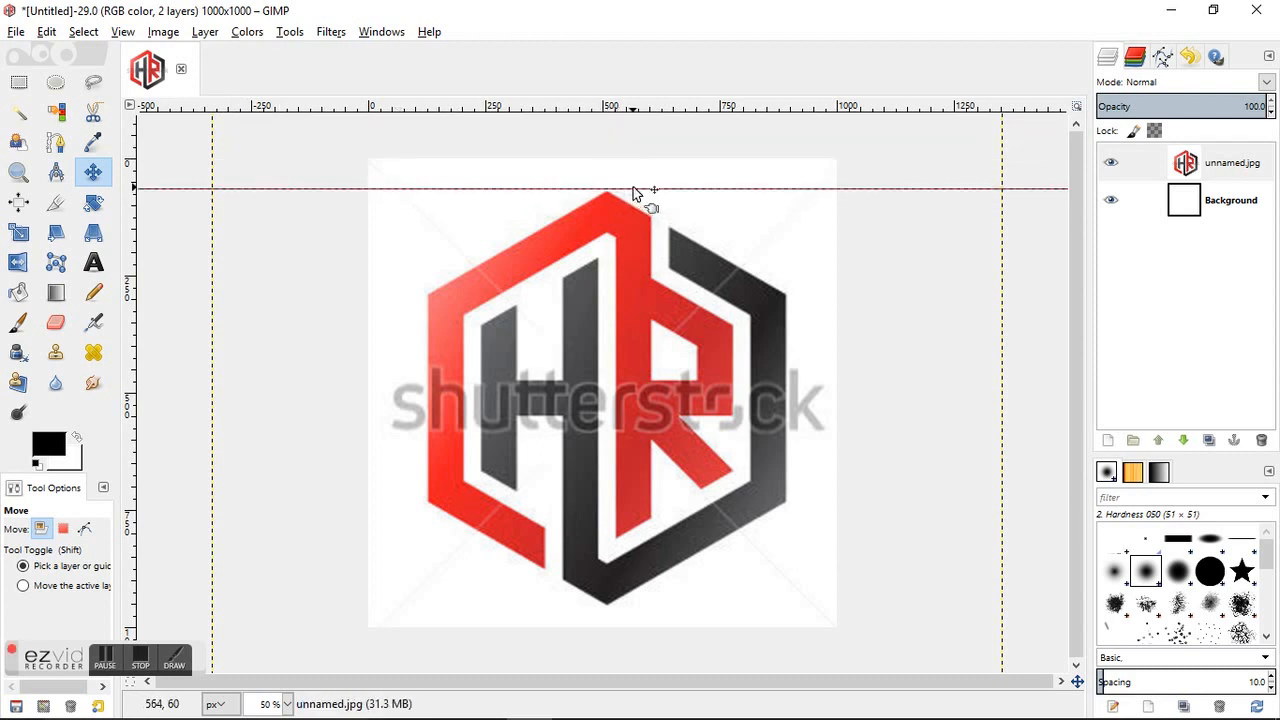
# Add a new transparent layer above the reference logo.
pyautogui.click(1108, 441)
pyautogui.click(1120, 597)
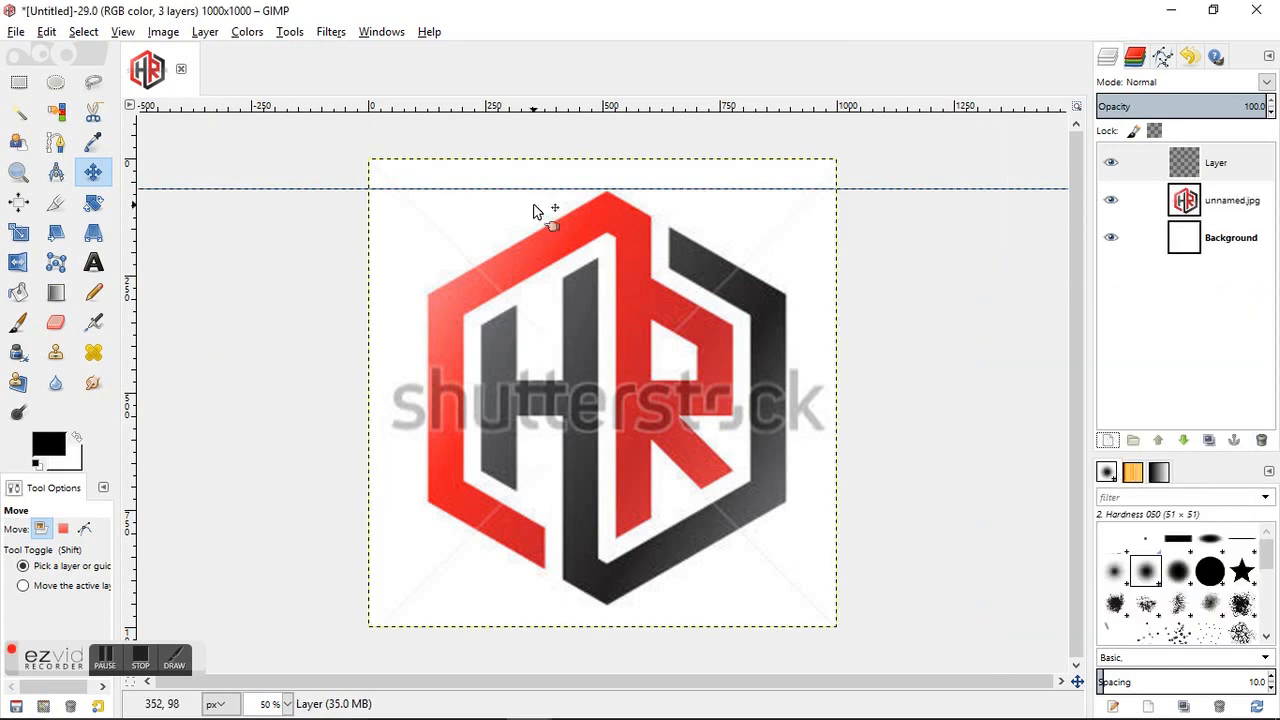
# Place horizontal guides at the hexagon's corners and a vertical guide down the H.
pyautogui.moveTo(576, 108); pyautogui.dragTo(612, 236)
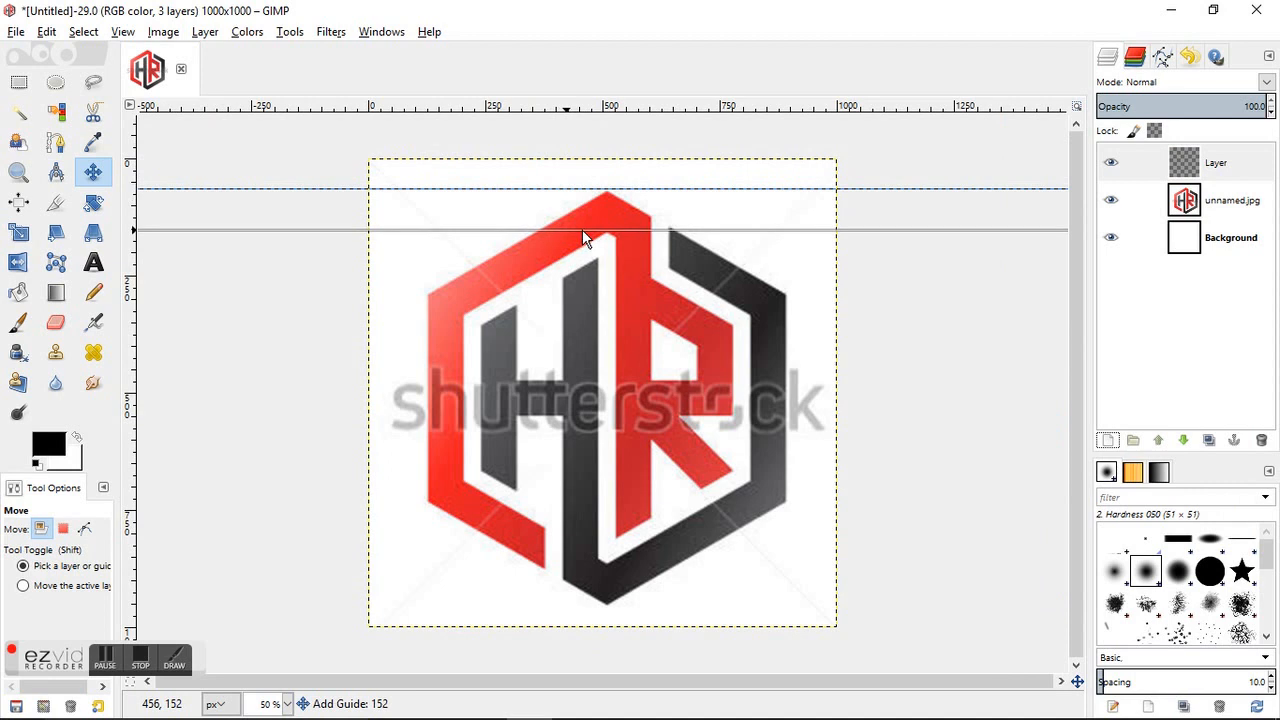
pyautogui.moveTo(660, 108); pyautogui.dragTo(636, 316)
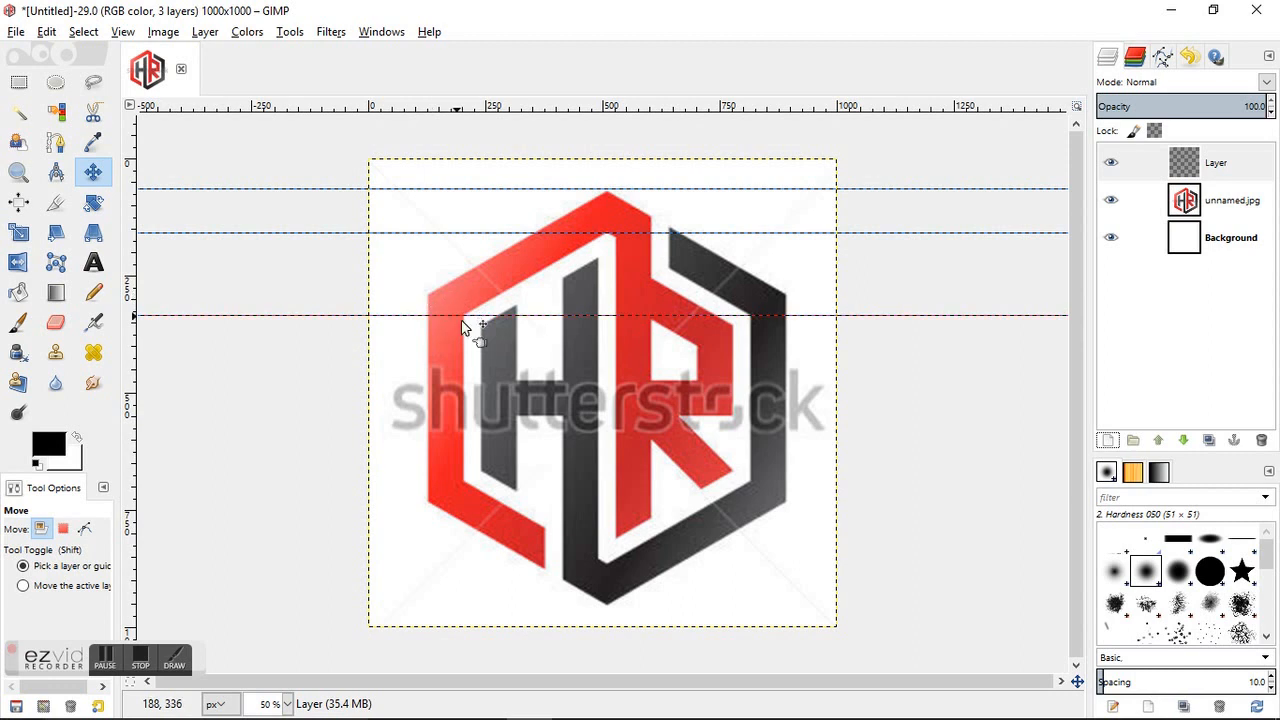
pyautogui.moveTo(440, 108); pyautogui.dragTo(457, 291)
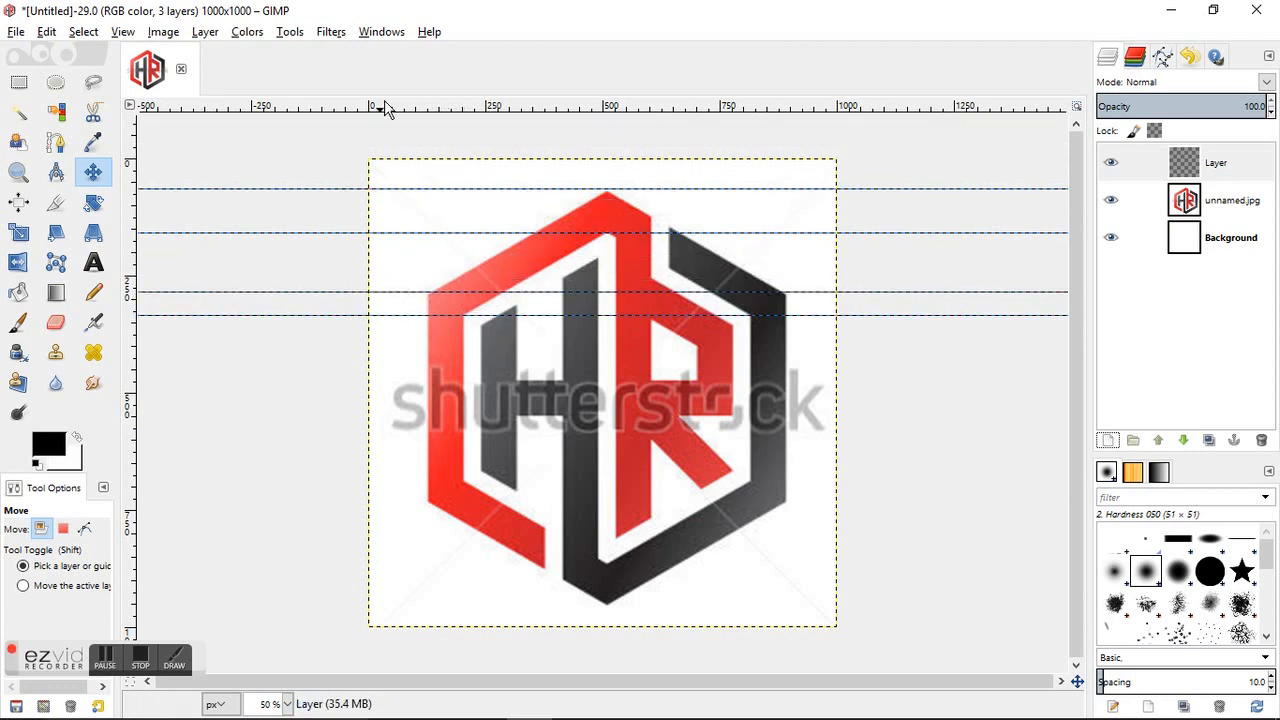
pyautogui.moveTo(390, 108)
pyautogui.mouseDown()
pyautogui.moveTo(410, 133)
pyautogui.moveTo(472, 499)
pyautogui.mouseUp()
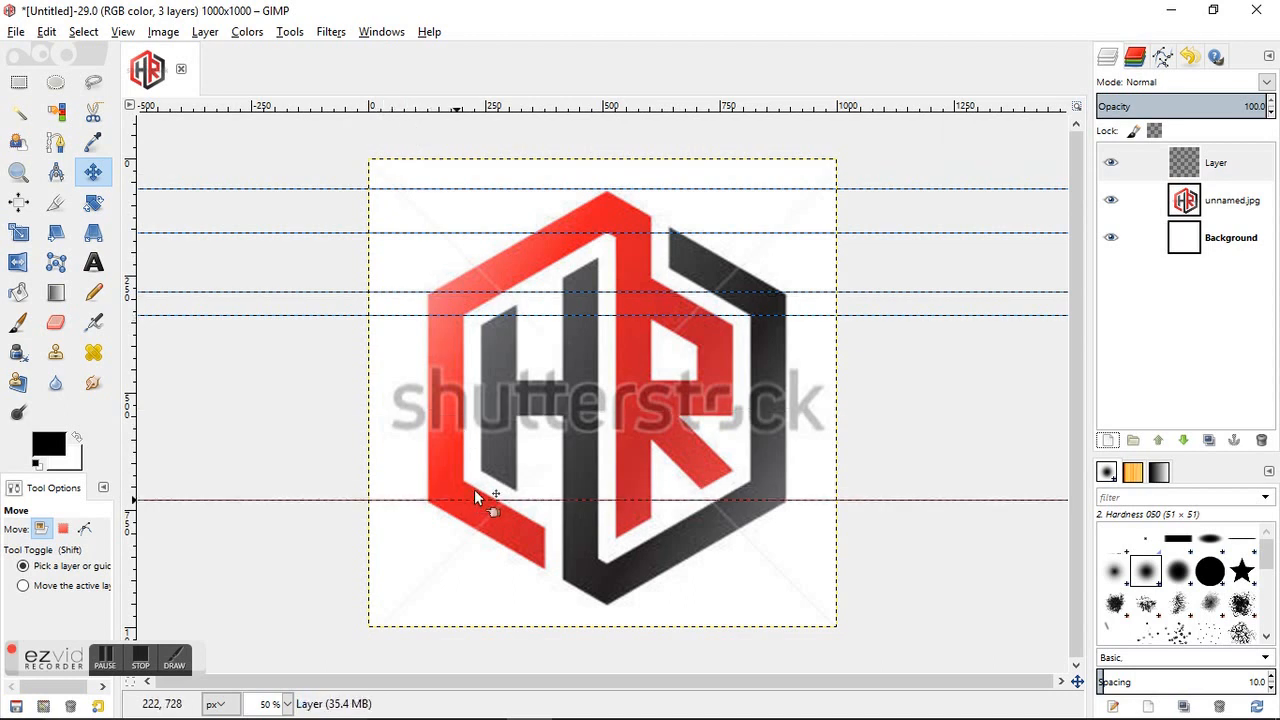
pyautogui.moveTo(518, 110); pyautogui.dragTo(523, 488)
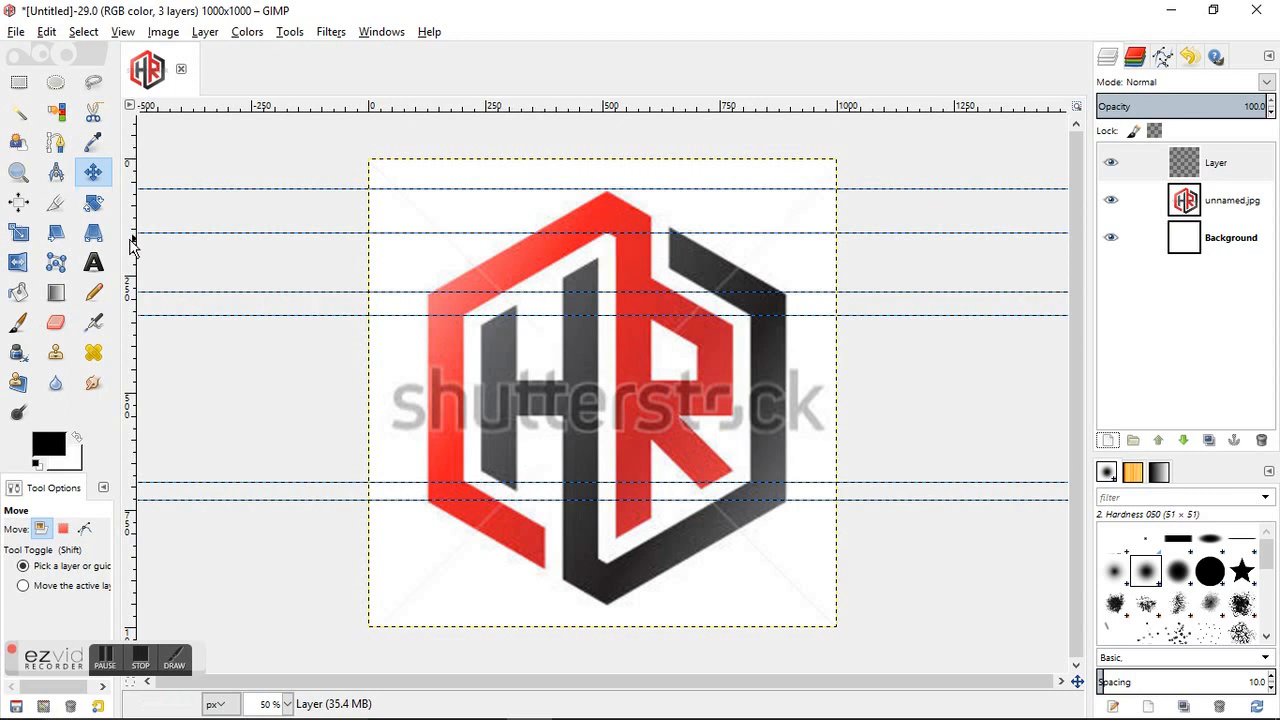
pyautogui.moveTo(132, 245)
pyautogui.mouseDown()
pyautogui.moveTo(517, 328)
pyautogui.moveTo(546, 300)
pyautogui.mouseUp()
# Add a vertical guide through the apex and horizontal guides across the R, right corner, middle and lower part.
pyautogui.moveTo(132, 230); pyautogui.dragTo(612, 248)
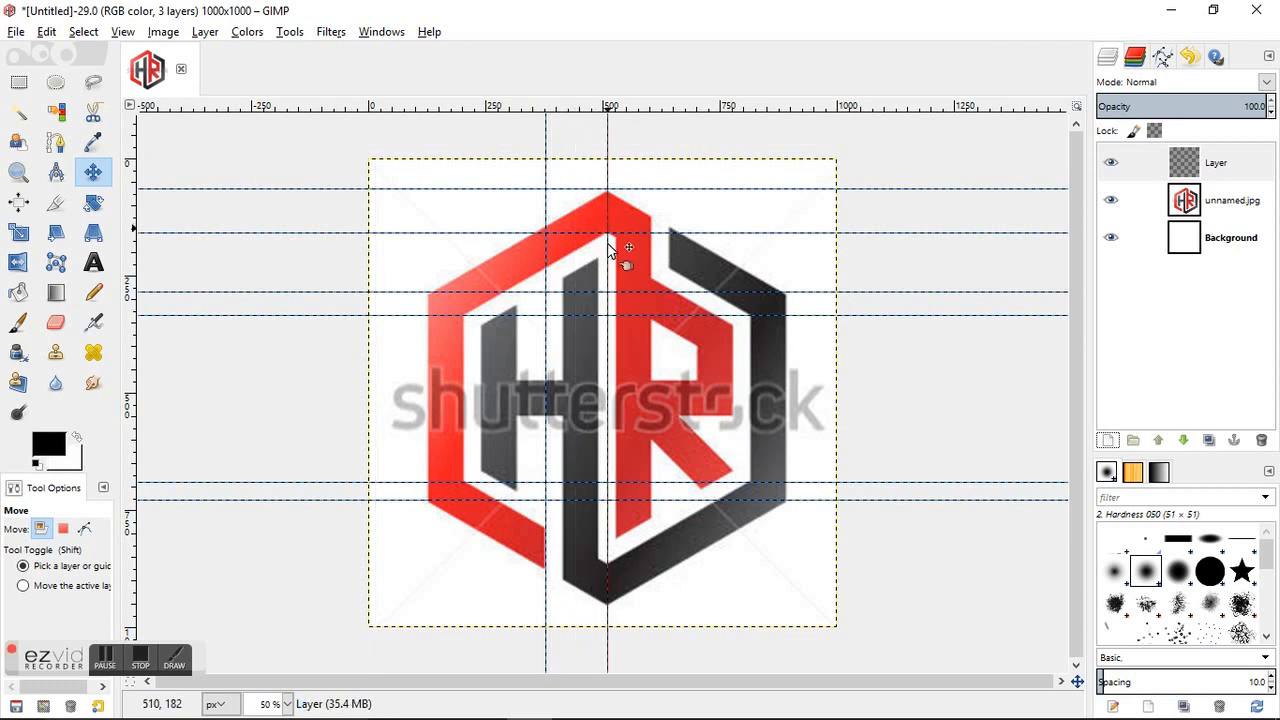
pyautogui.moveTo(692, 110); pyautogui.dragTo(724, 226)
pyautogui.moveTo(667, 108); pyautogui.dragTo(700, 277)
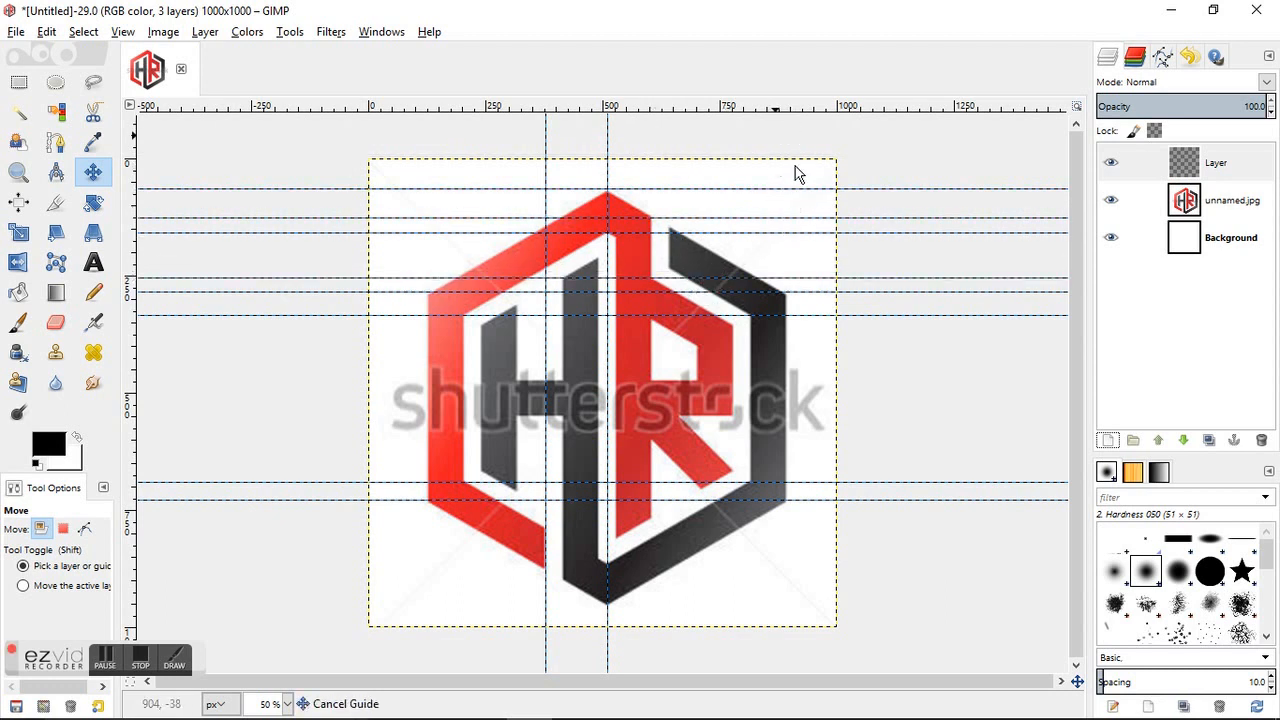
pyautogui.moveTo(783, 110); pyautogui.dragTo(805, 322)
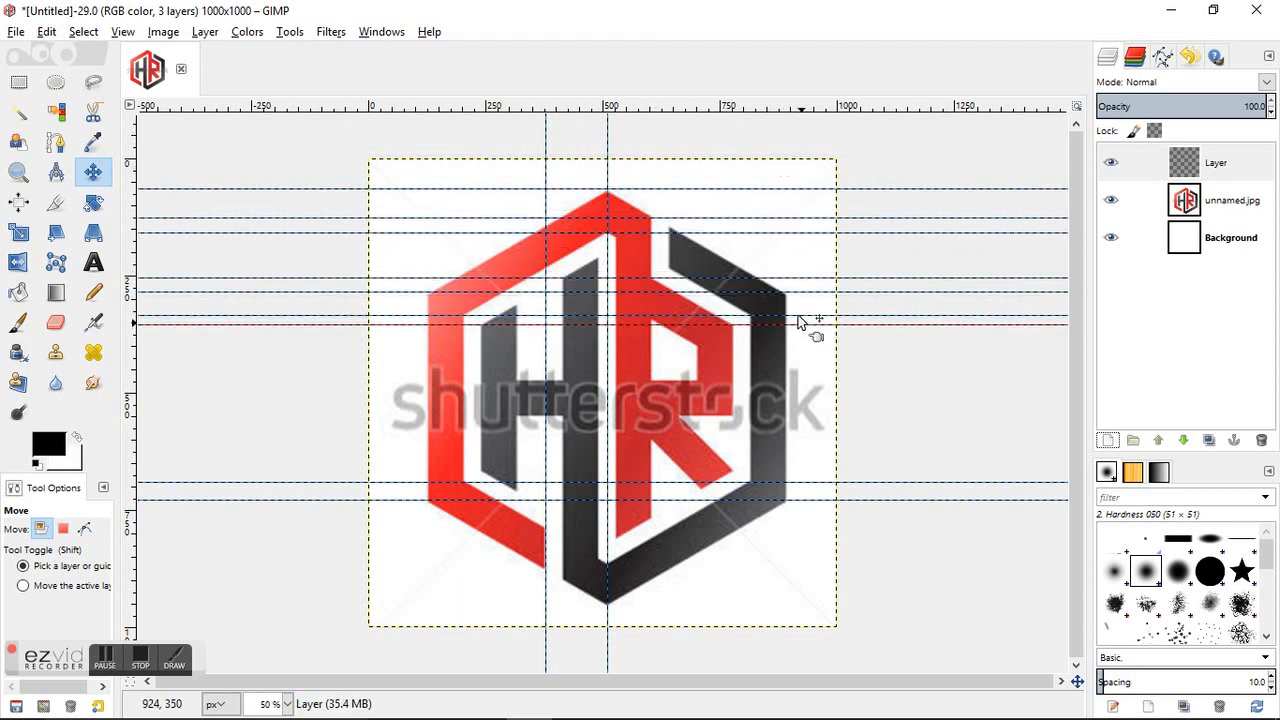
pyautogui.moveTo(778, 110); pyautogui.dragTo(790, 411)
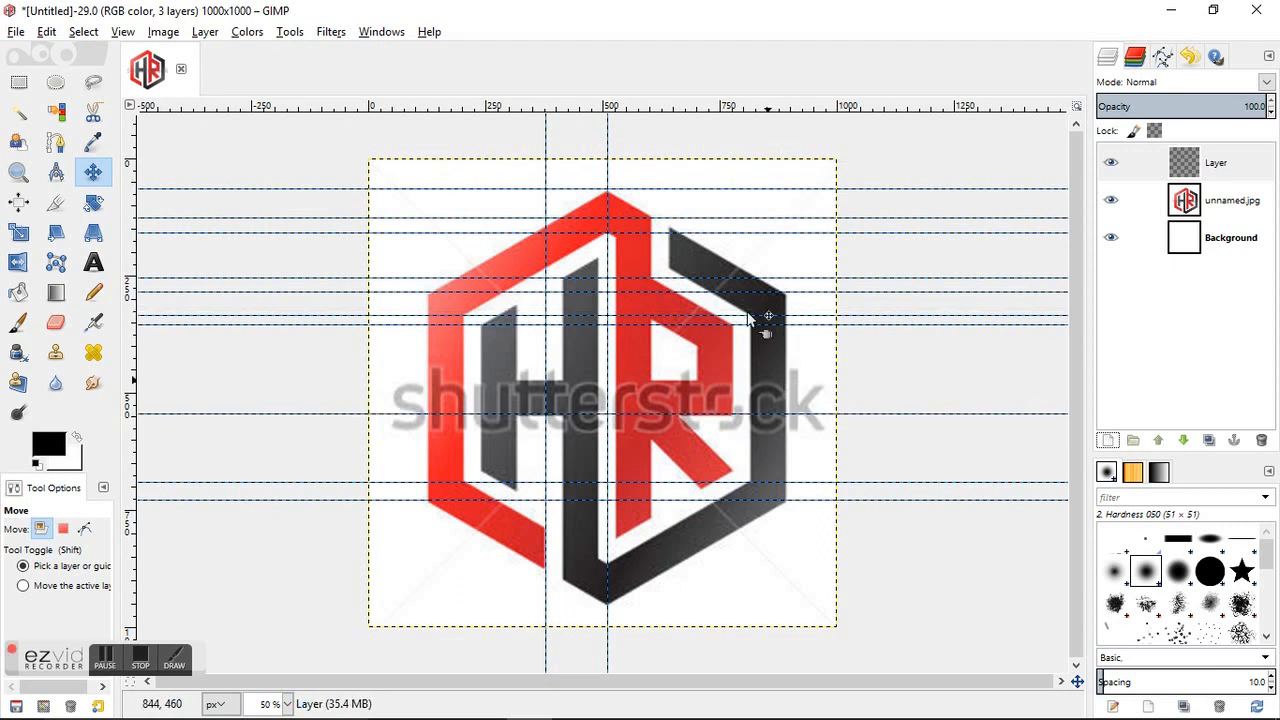
pyautogui.moveTo(700, 108)
pyautogui.mouseDown()
pyautogui.moveTo(765, 483)
pyautogui.moveTo(765, 470)
pyautogui.mouseUp()
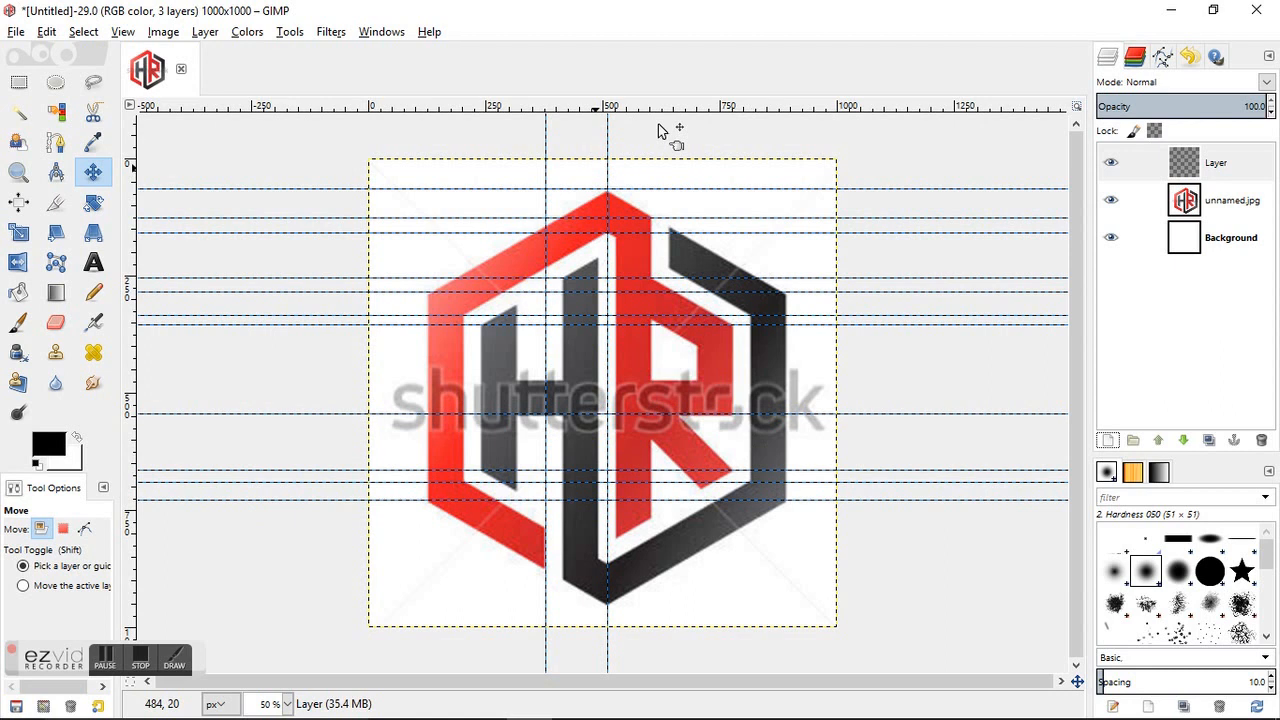
pyautogui.moveTo(660, 108); pyautogui.dragTo(688, 380)
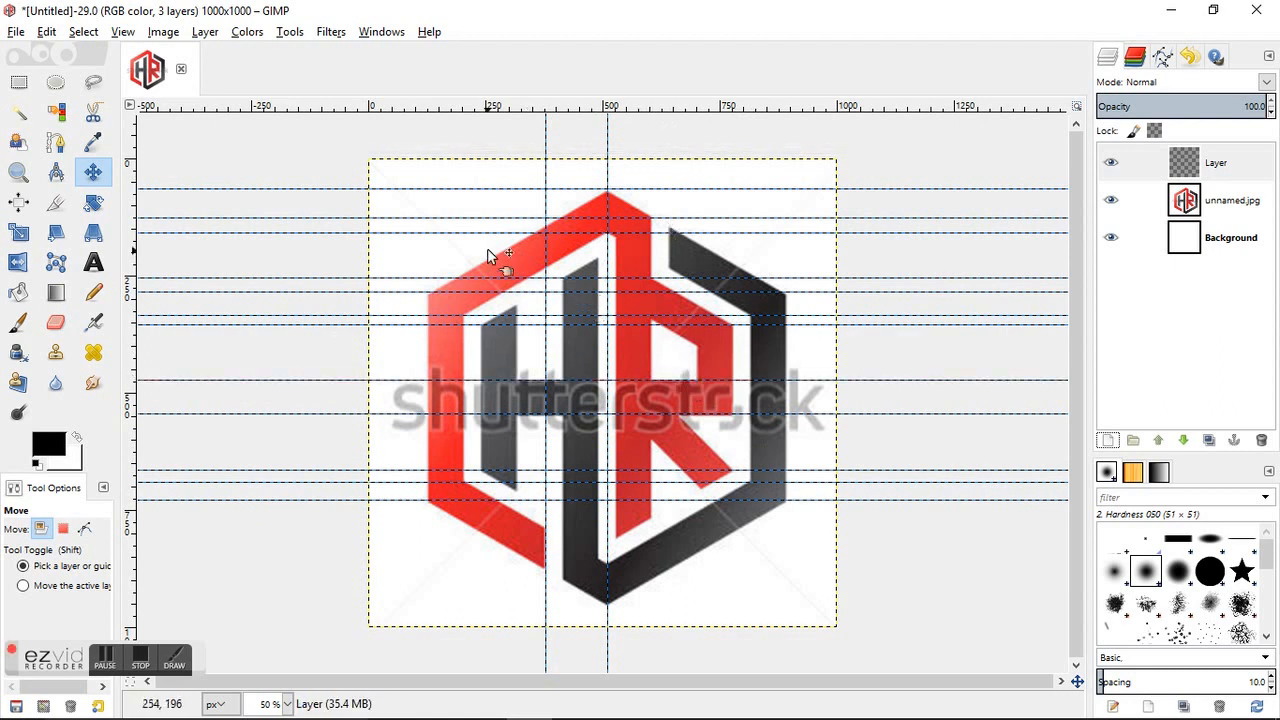
# Add vertical guides at the hexagon's left edges, right edge and the R's sides.
pyautogui.moveTo(132, 262); pyautogui.dragTo(615, 358)
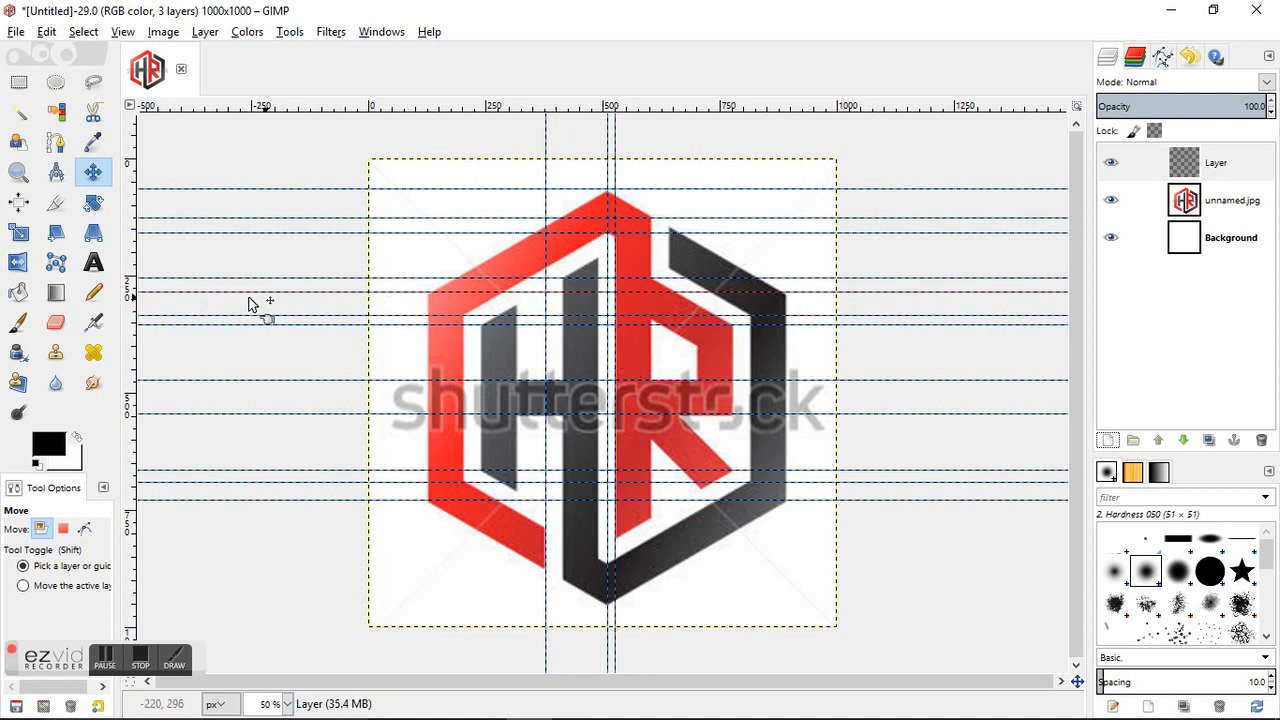
pyautogui.moveTo(132, 350); pyautogui.dragTo(463, 358)
pyautogui.moveTo(133, 372); pyautogui.dragTo(427, 395)
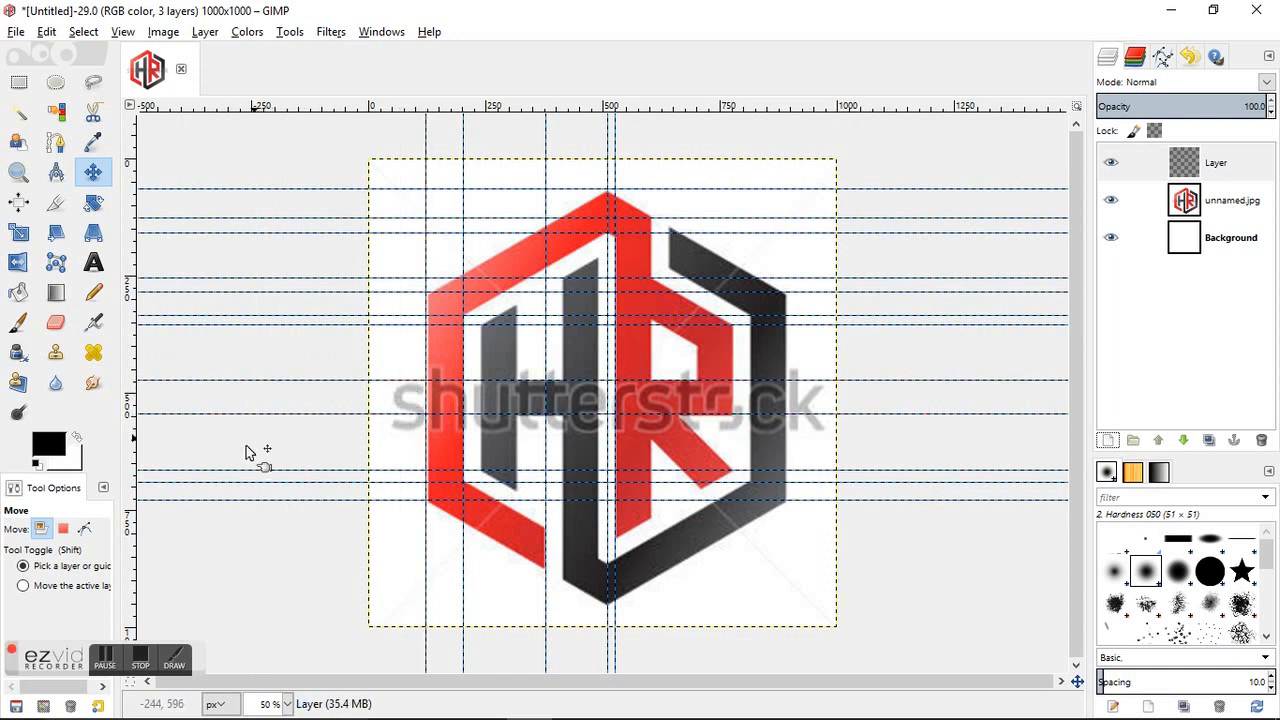
pyautogui.moveTo(133, 400); pyautogui.dragTo(654, 492)
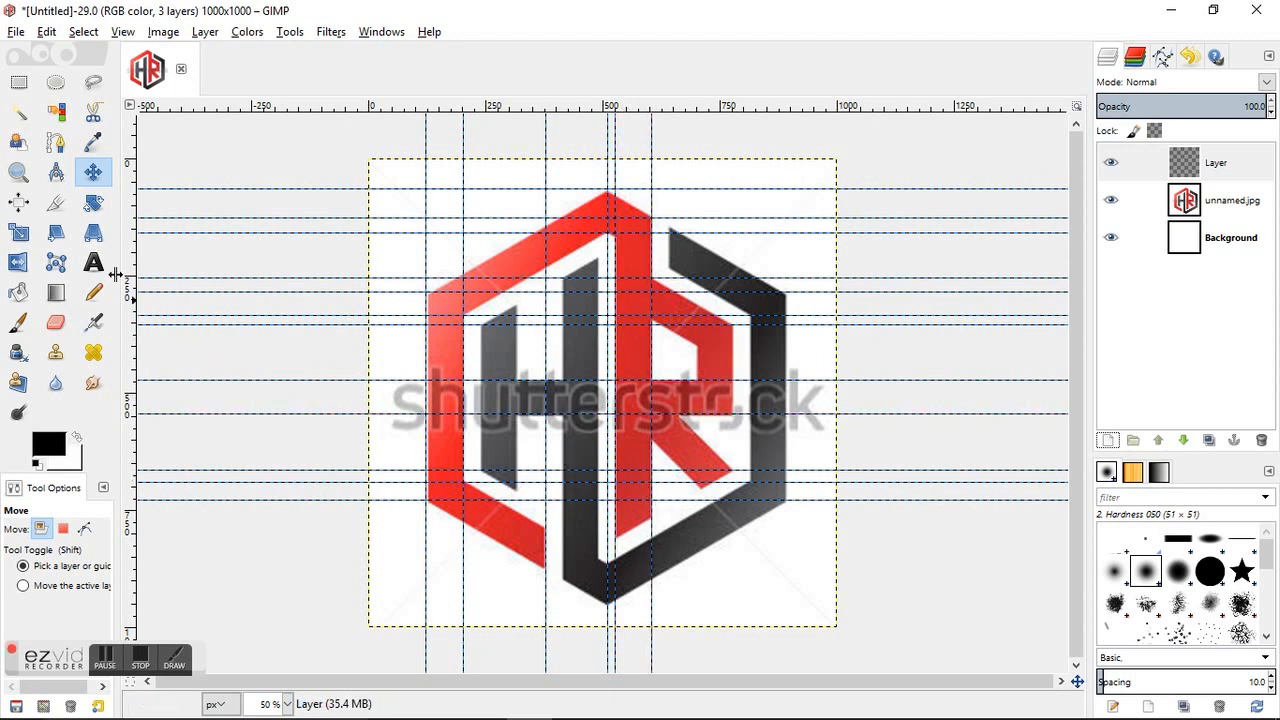
pyautogui.moveTo(131, 288); pyautogui.dragTo(699, 403)
pyautogui.moveTo(131, 310); pyautogui.dragTo(737, 390)
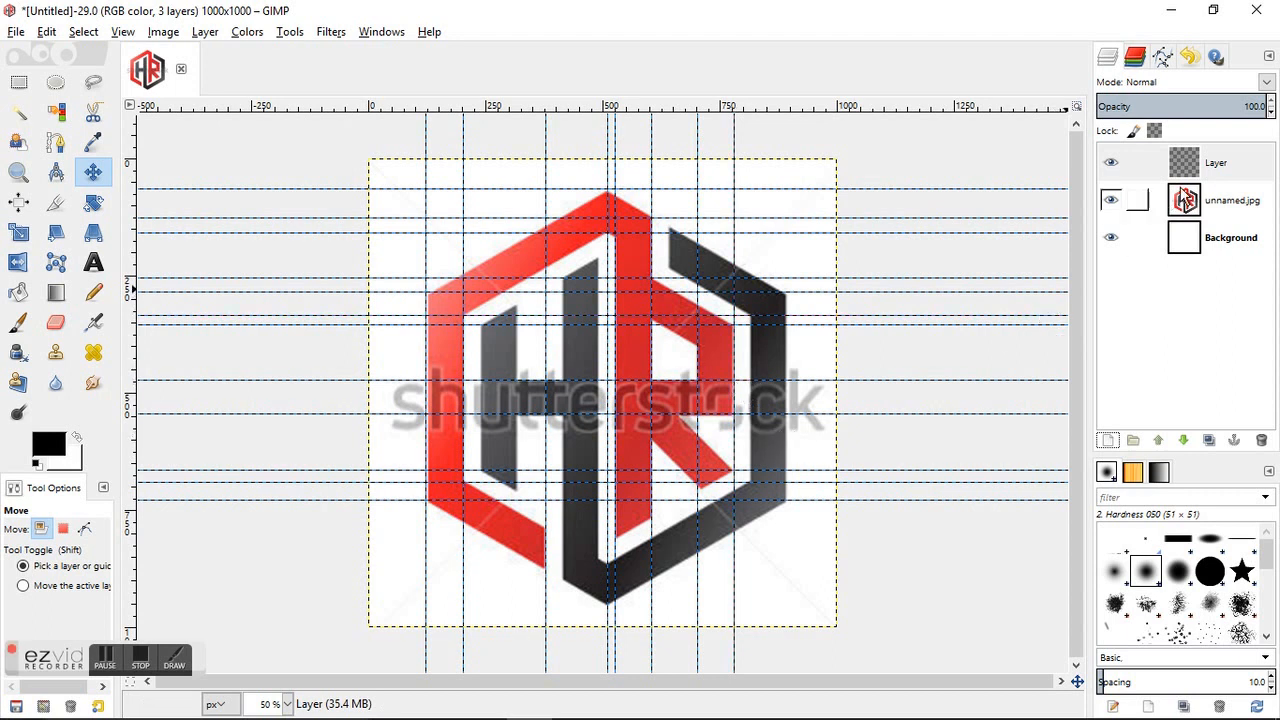
# Sample the logo's red as foreground colour from the reference layer, then return to the transparent layer with Free Select.
pyautogui.click(1204, 165)
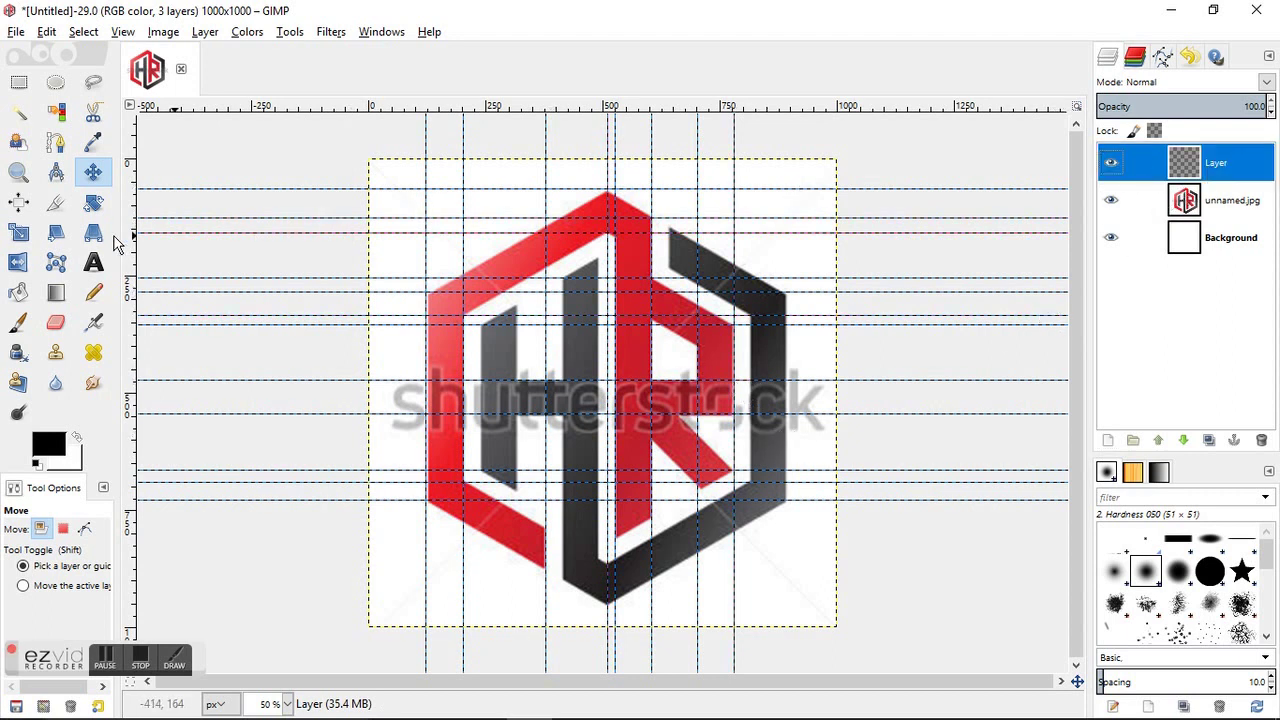
pyautogui.click(92, 84)
pyautogui.click(93, 143)
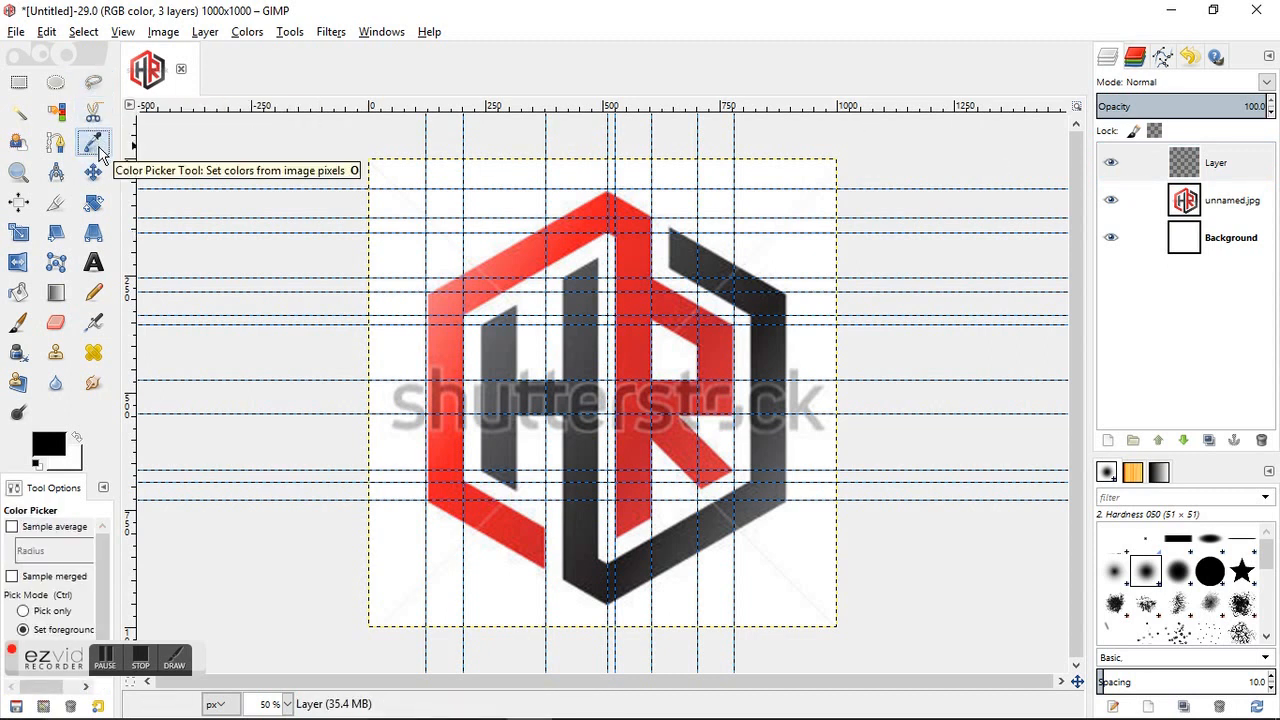
pyautogui.click(1232, 200)
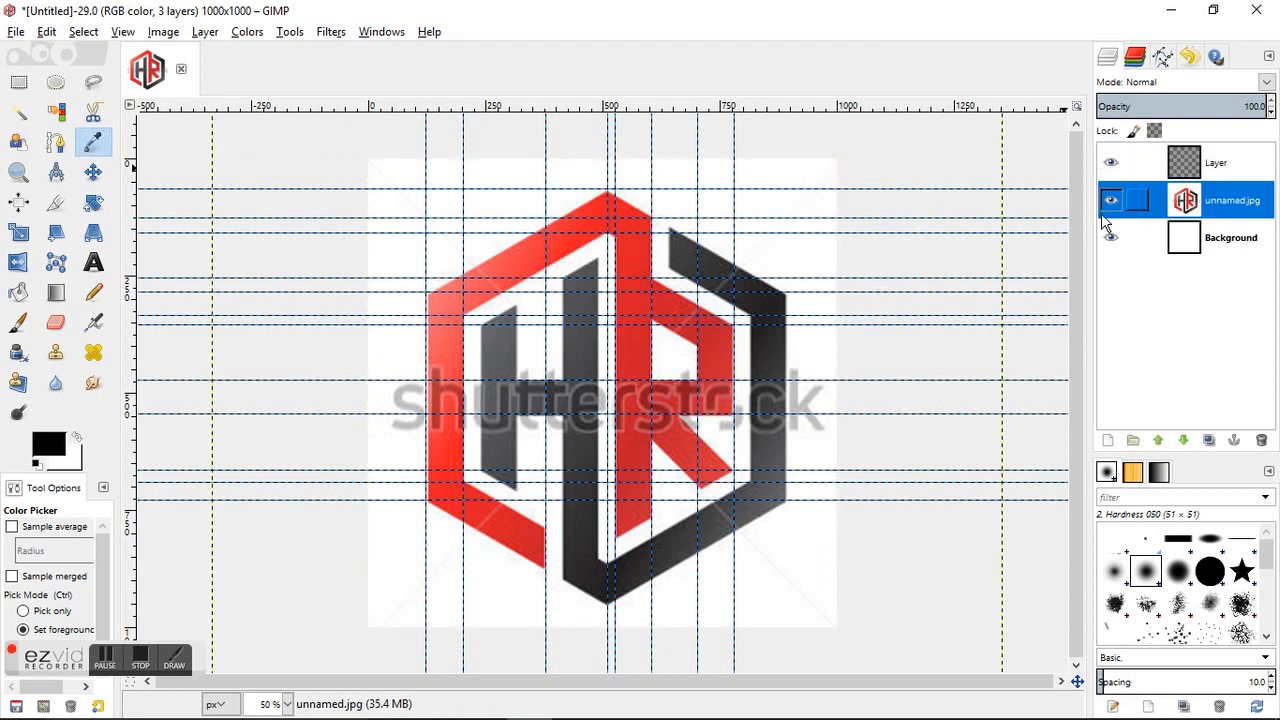
pyautogui.click(522, 258)
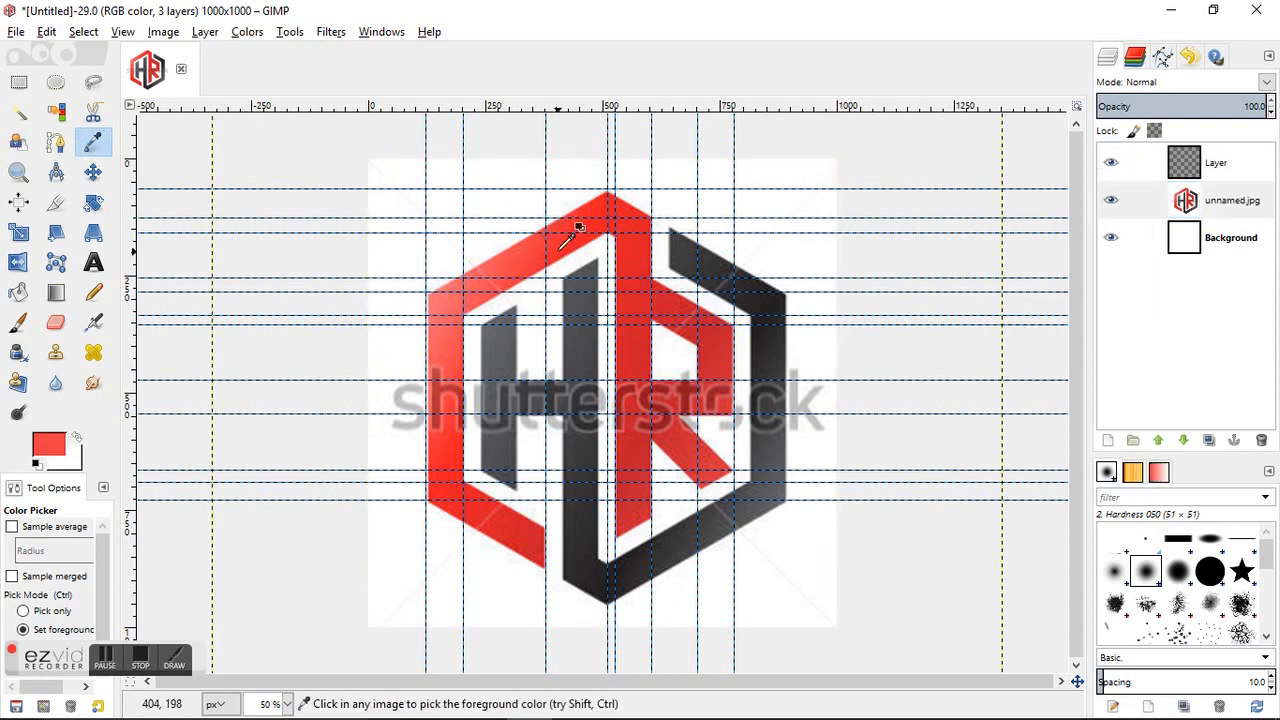
pyautogui.click(1216, 163)
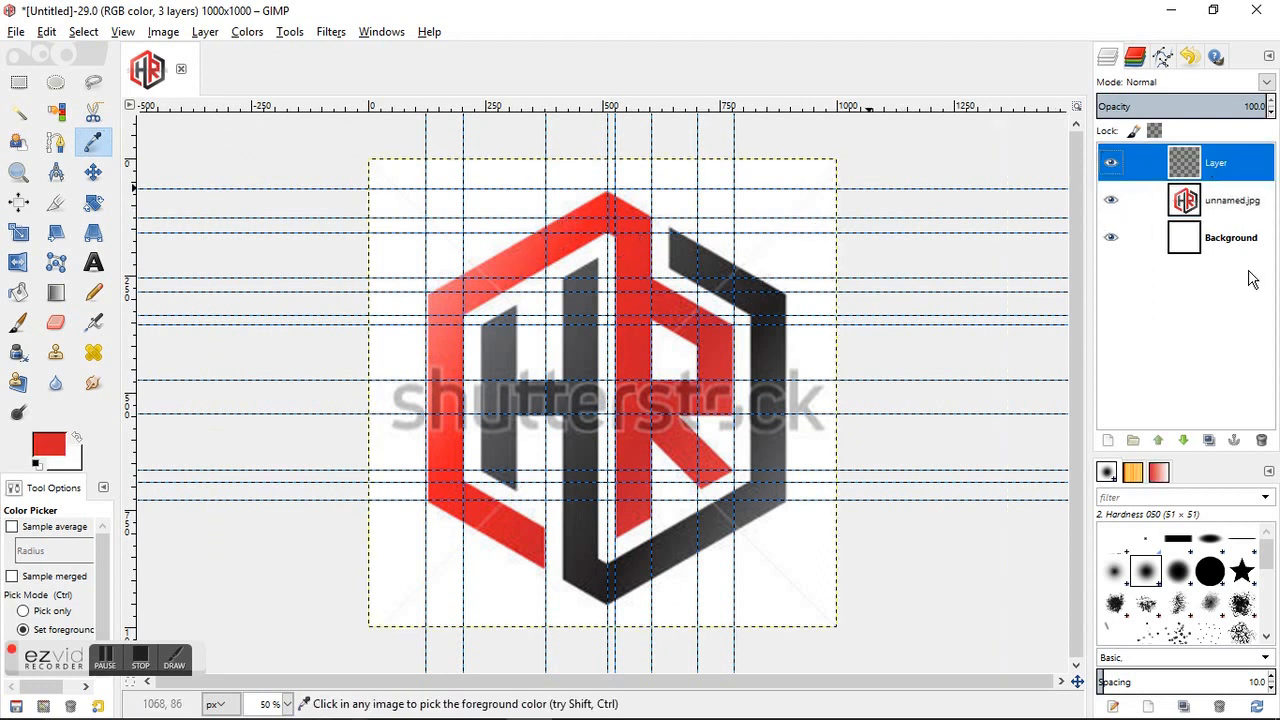
pyautogui.click(94, 84)
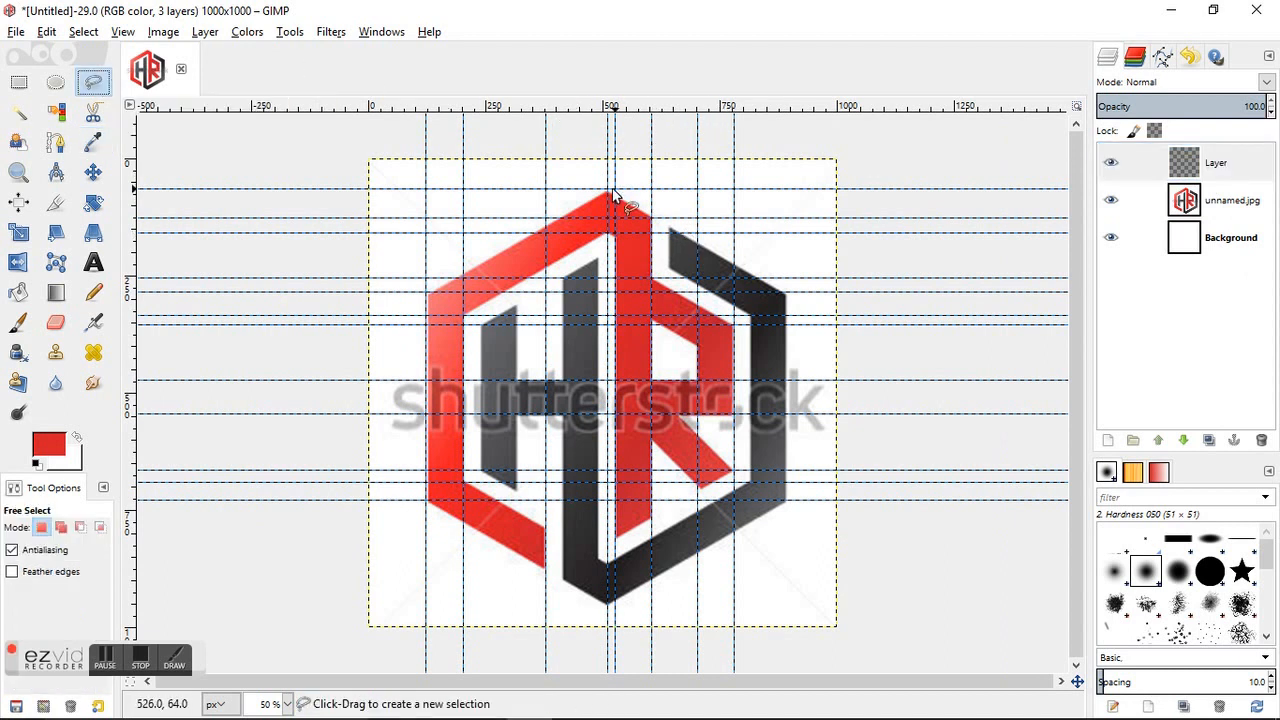
pyautogui.scroll(1, 608, 203)
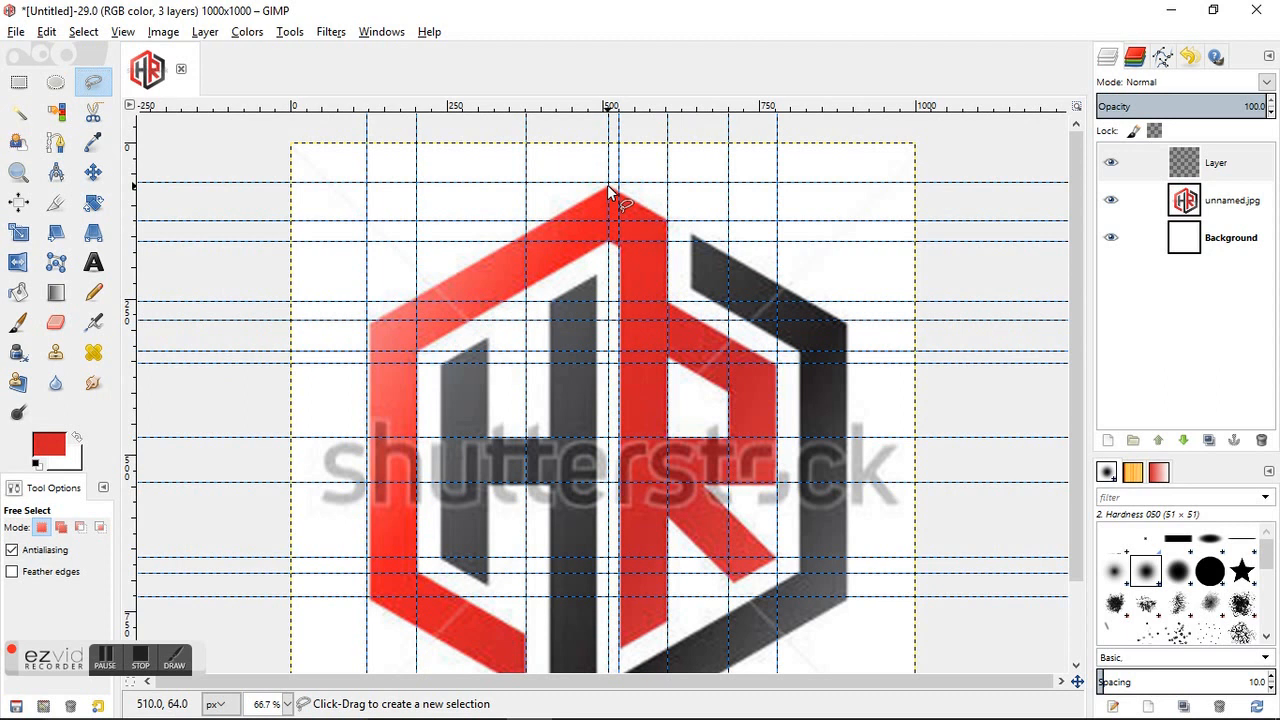
# Trace the red left half of the hexagon from the top point down the outer and inner left edges.
pyautogui.click(612, 192)
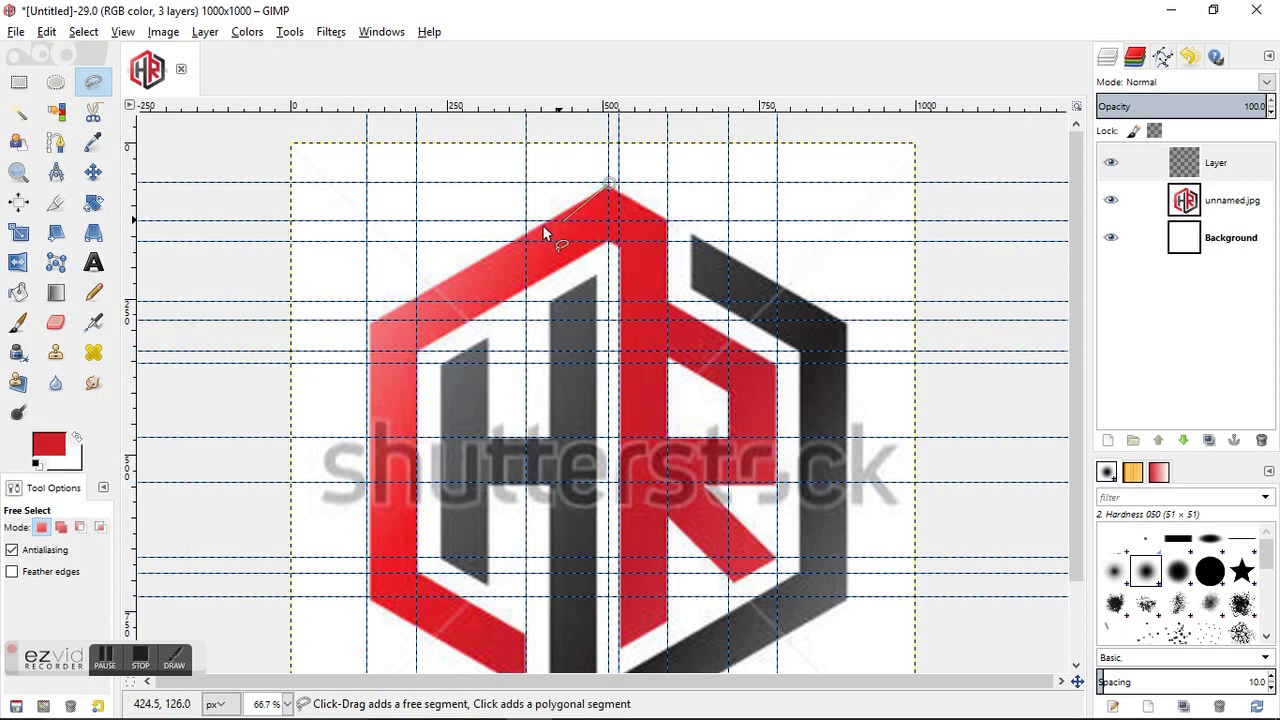
pyautogui.click(369, 324)
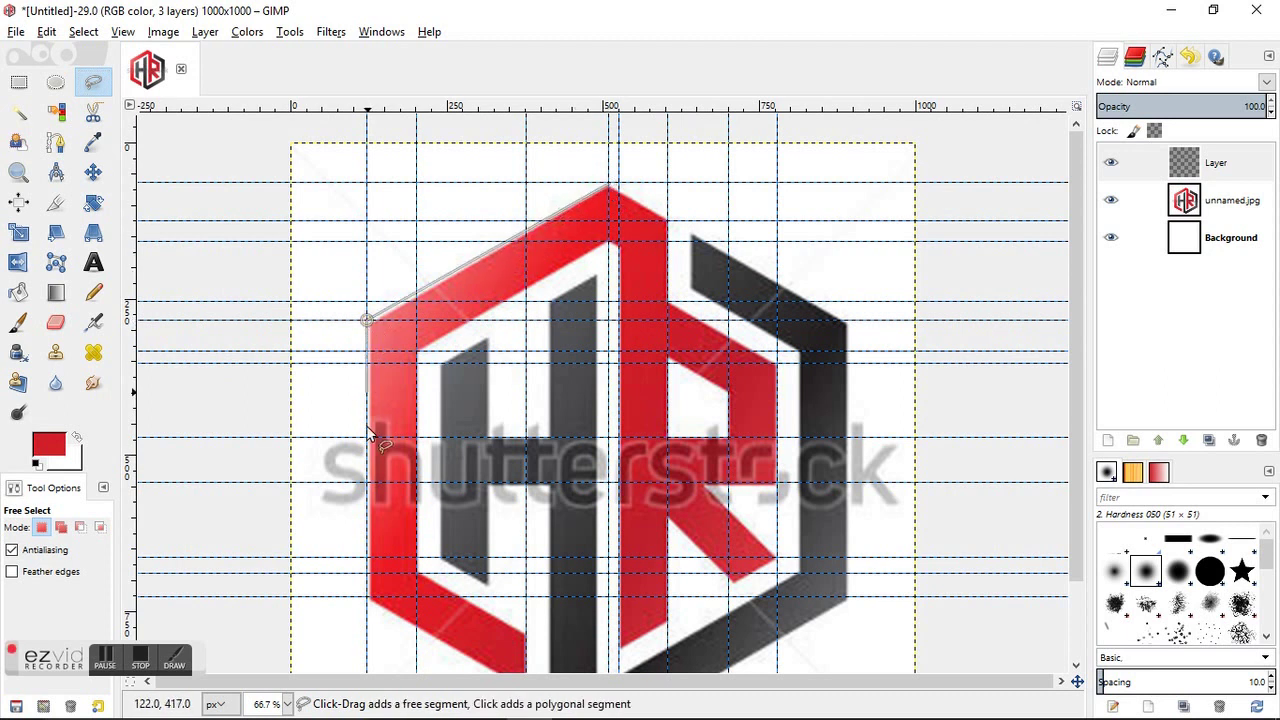
pyautogui.click(365, 599)
pyautogui.scroll(-2, 365, 599)
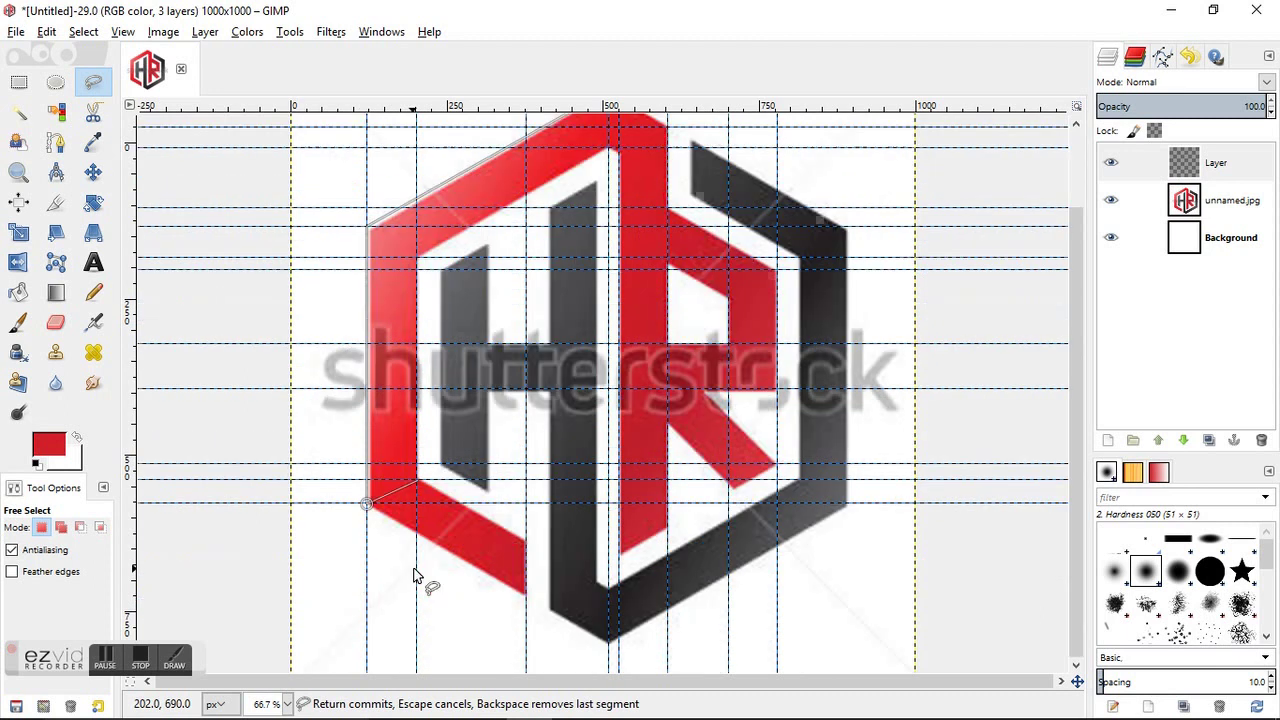
pyautogui.click(524, 596)
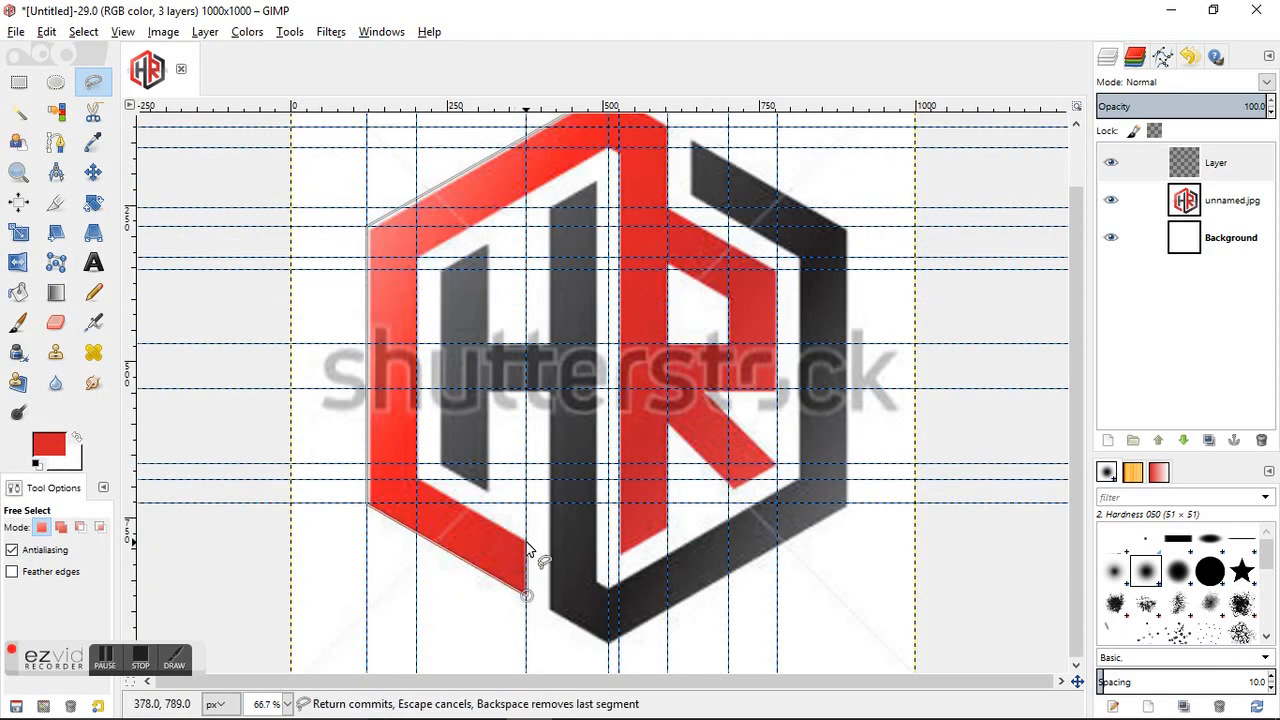
pyautogui.click(422, 487)
pyautogui.click(420, 263)
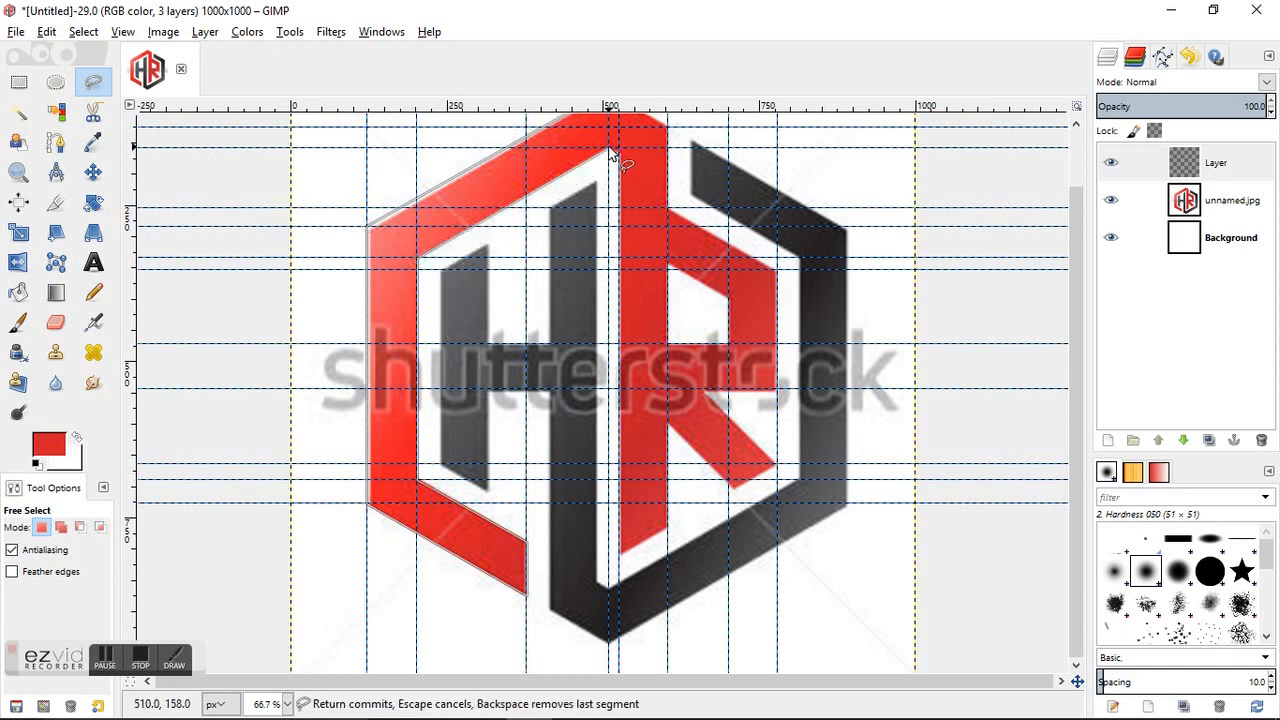
pyautogui.click(611, 150)
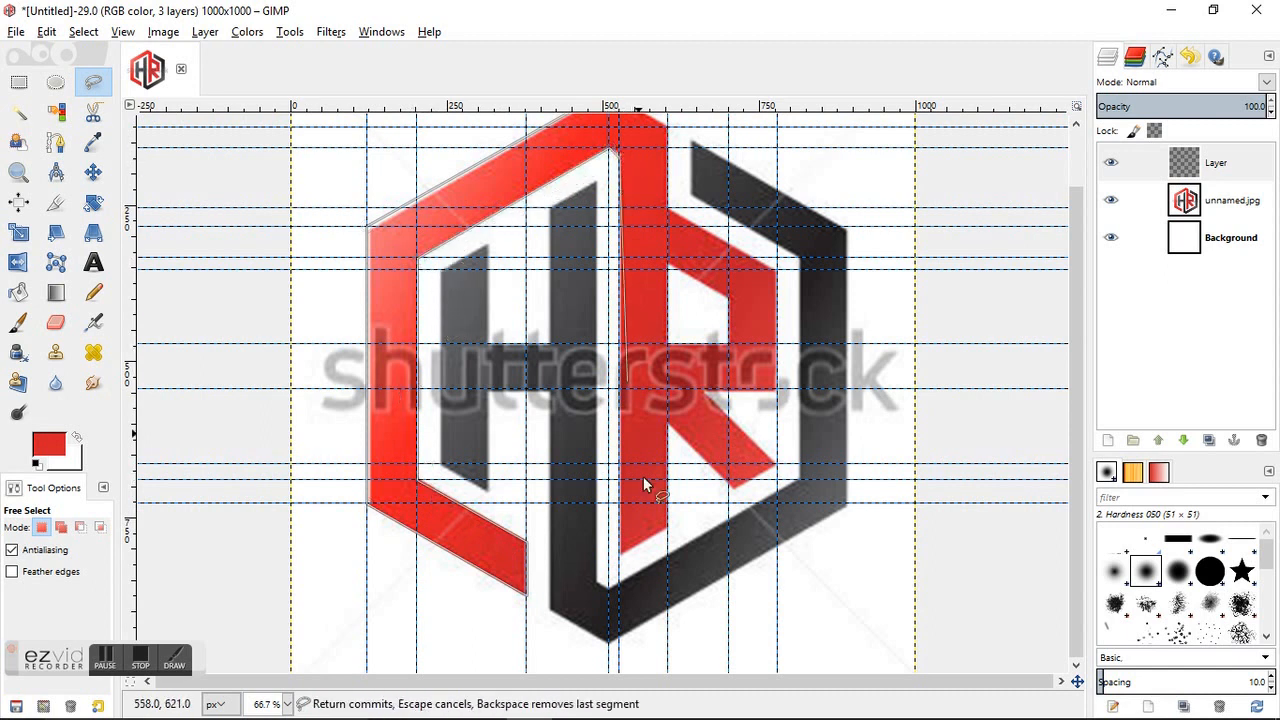
# Continue the outline around the R's stem, leg and bowl back toward the top point.
pyautogui.click(622, 552)
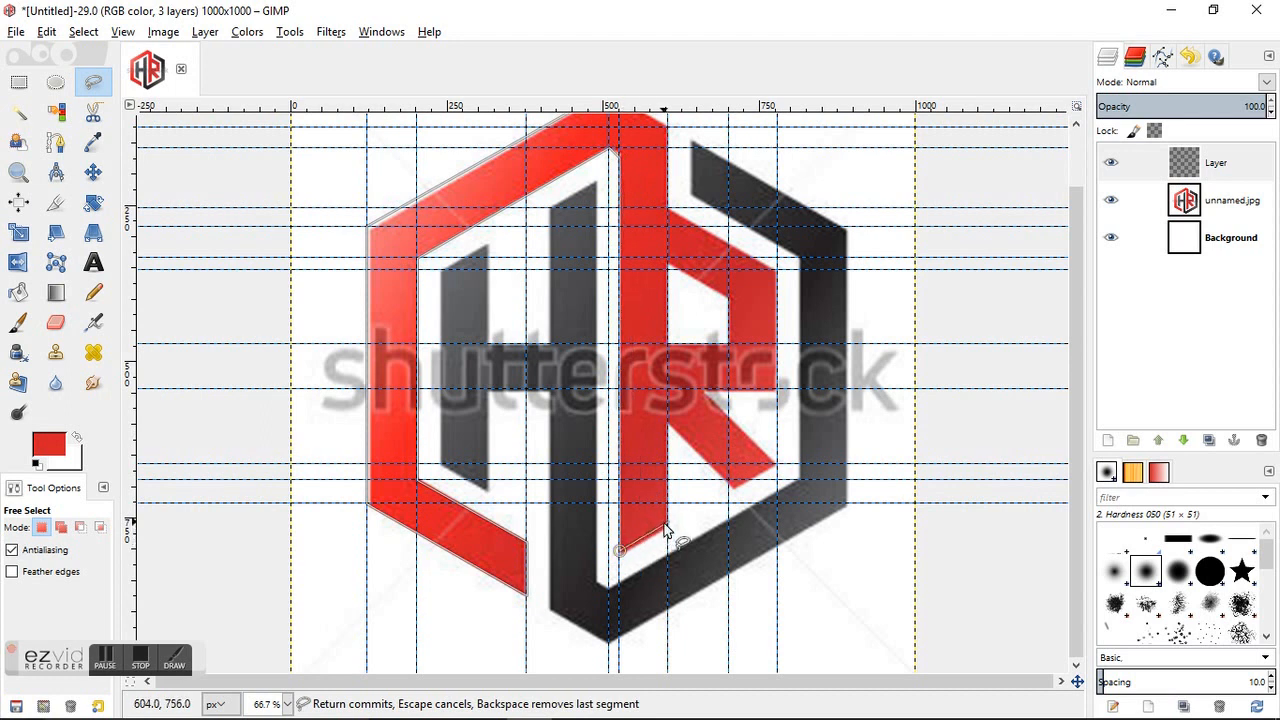
pyautogui.click(667, 528)
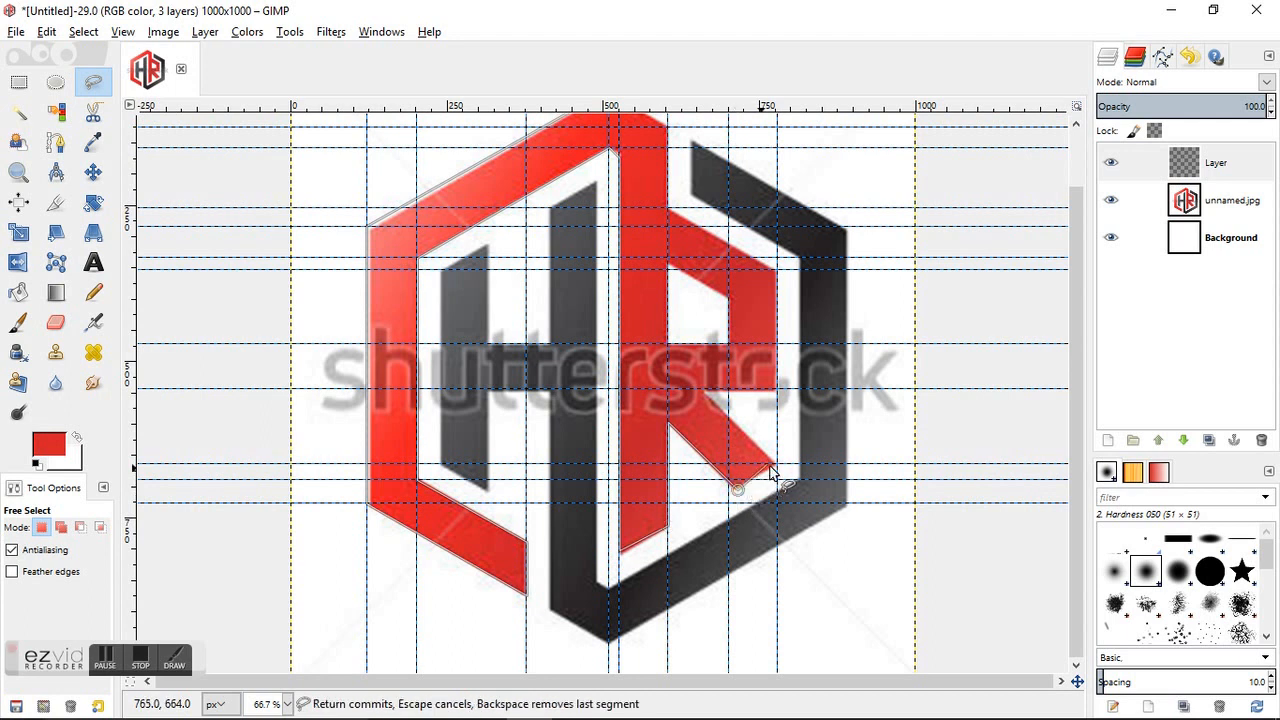
pyautogui.click(738, 488)
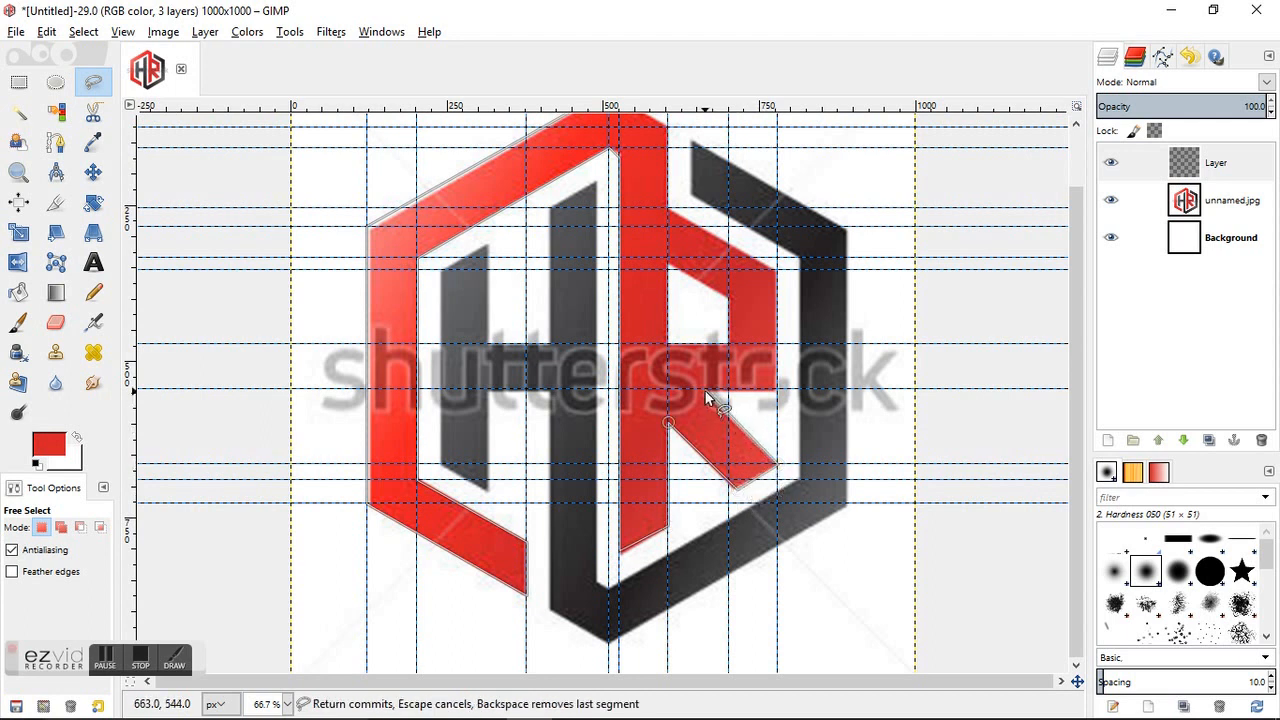
pyautogui.click(706, 392)
pyautogui.click(781, 392)
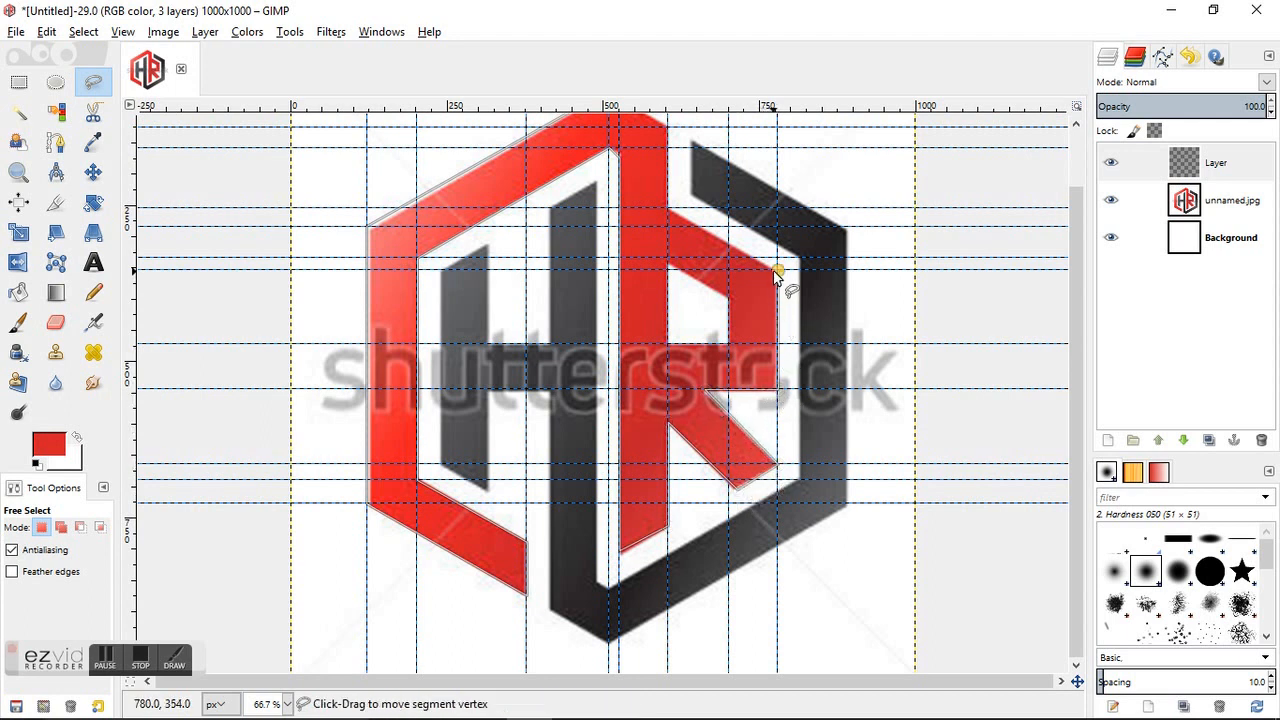
pyautogui.scroll(2, 664, 207)
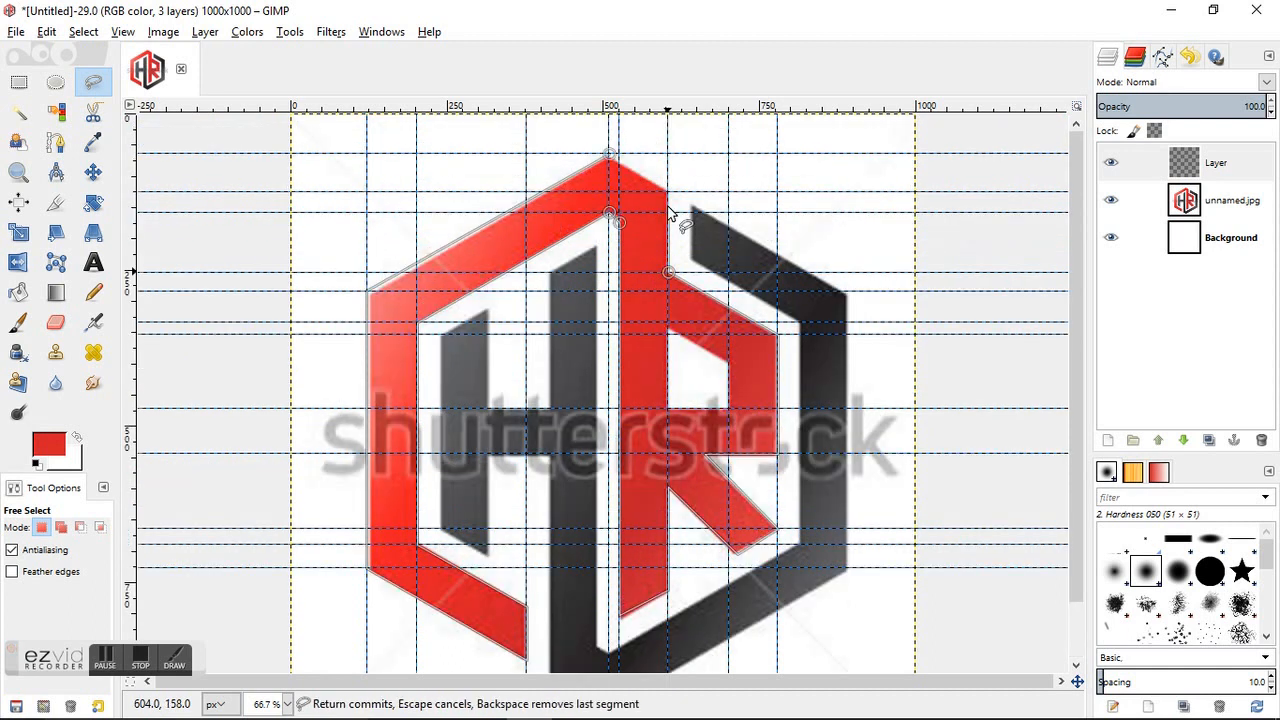
pyautogui.click(668, 190)
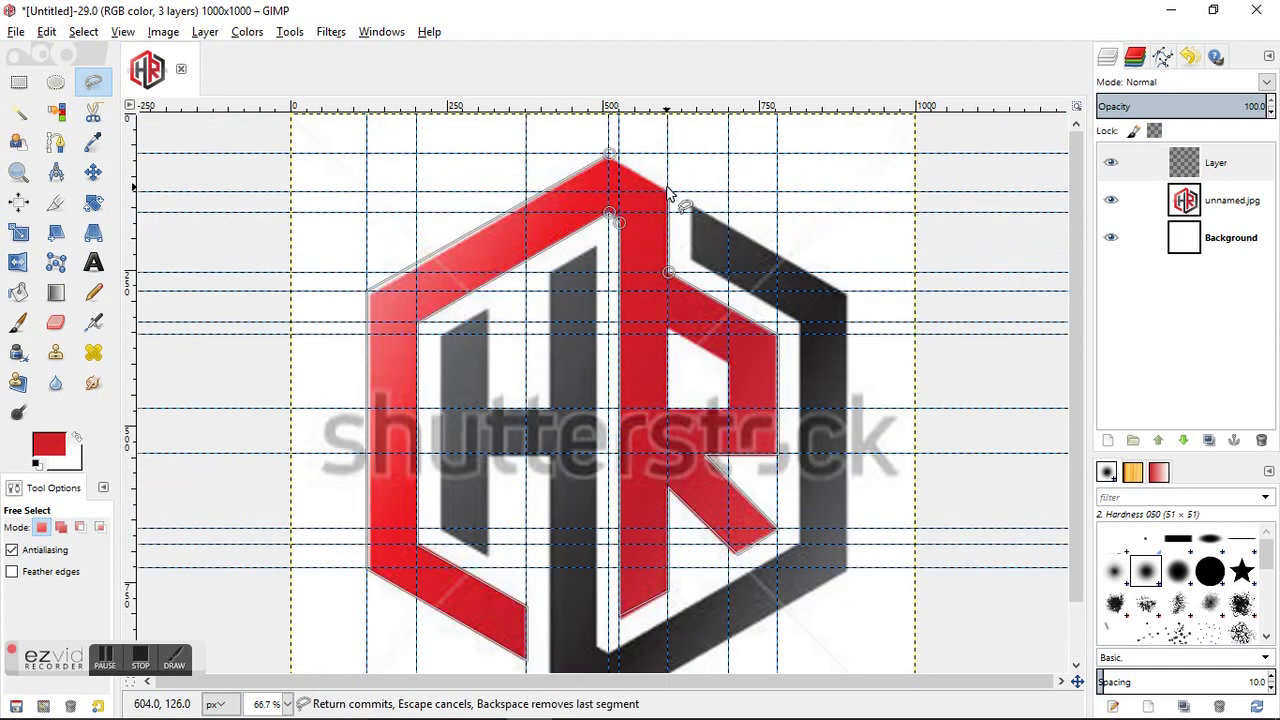
# Close the outline, fill it with the red foreground colour, and clear the selection.
pyautogui.click(612, 160)
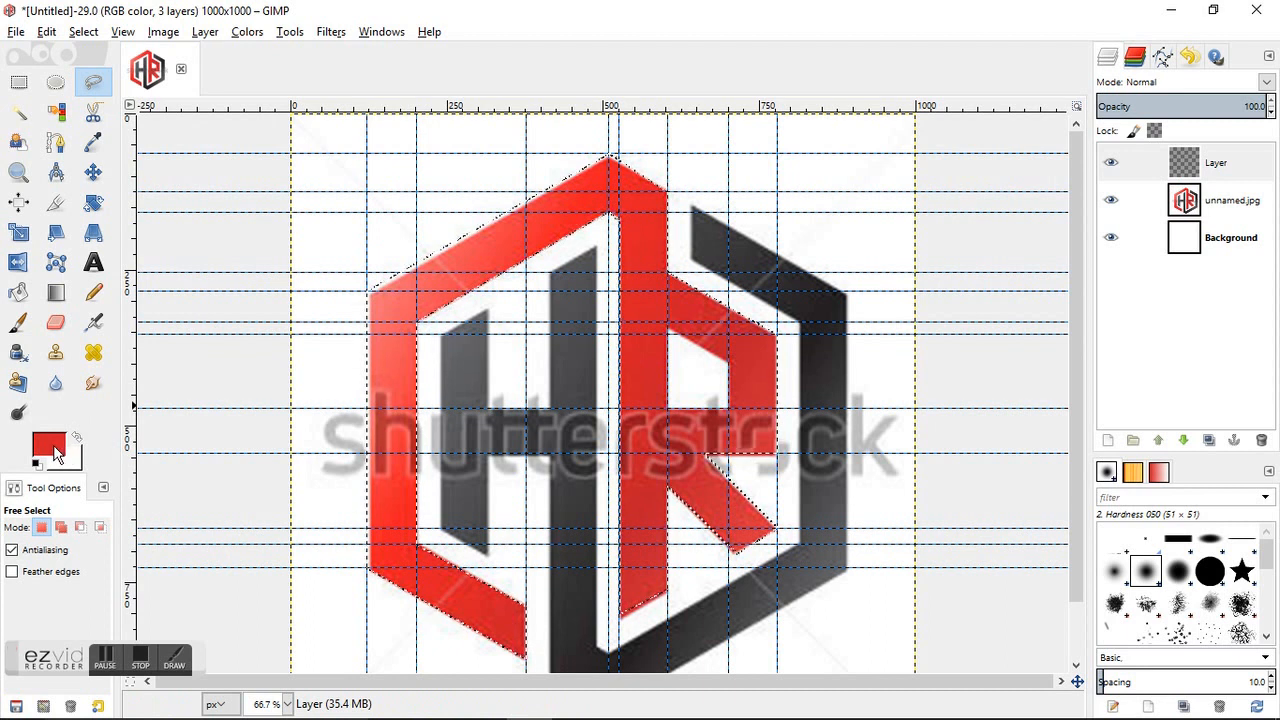
pyautogui.moveTo(50, 443); pyautogui.dragTo(400, 358)
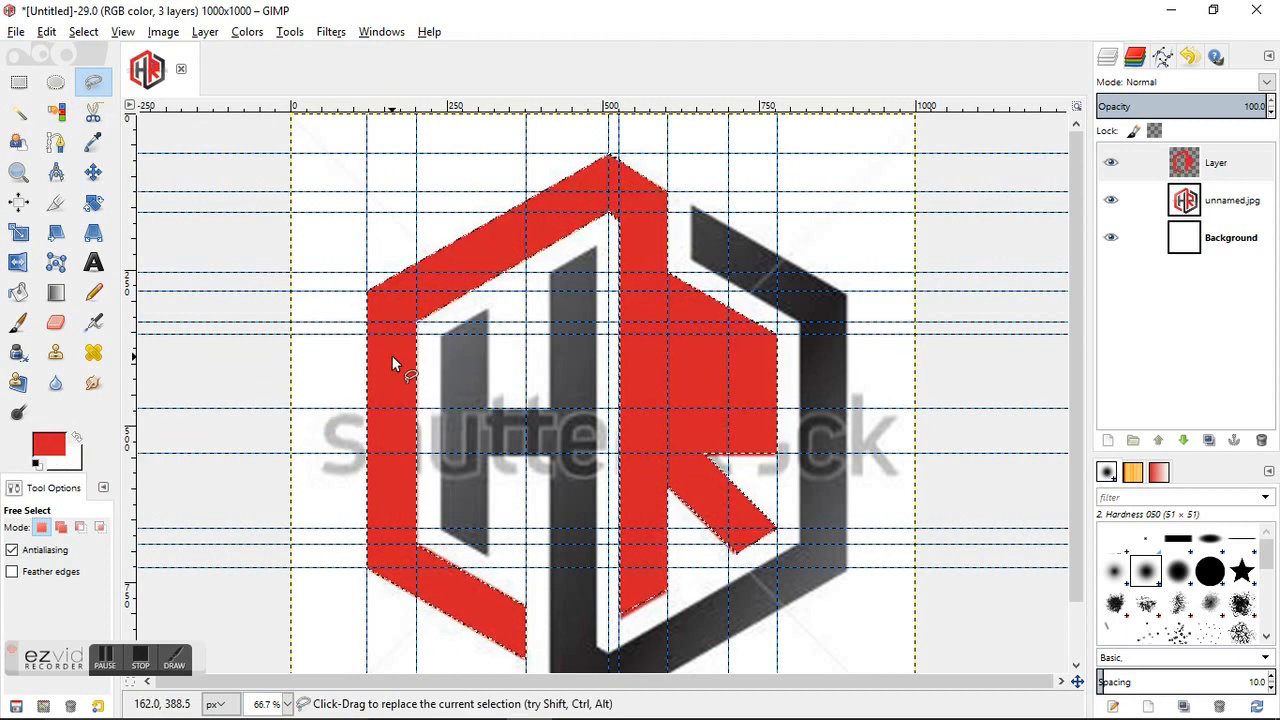
pyautogui.hotkey('ctrl', 'shift', 'a')
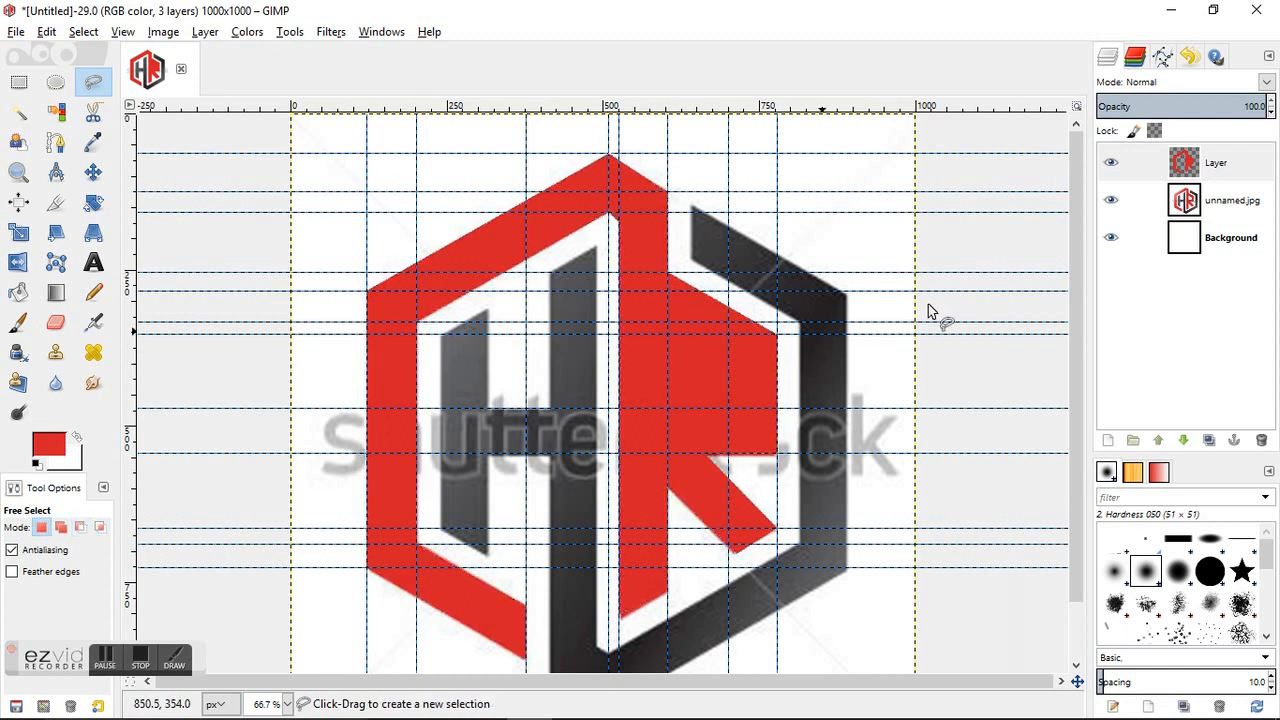
# Reveal the reference layer and free-select the four-cornered hole inside the R's bowl.
pyautogui.click(1110, 163)
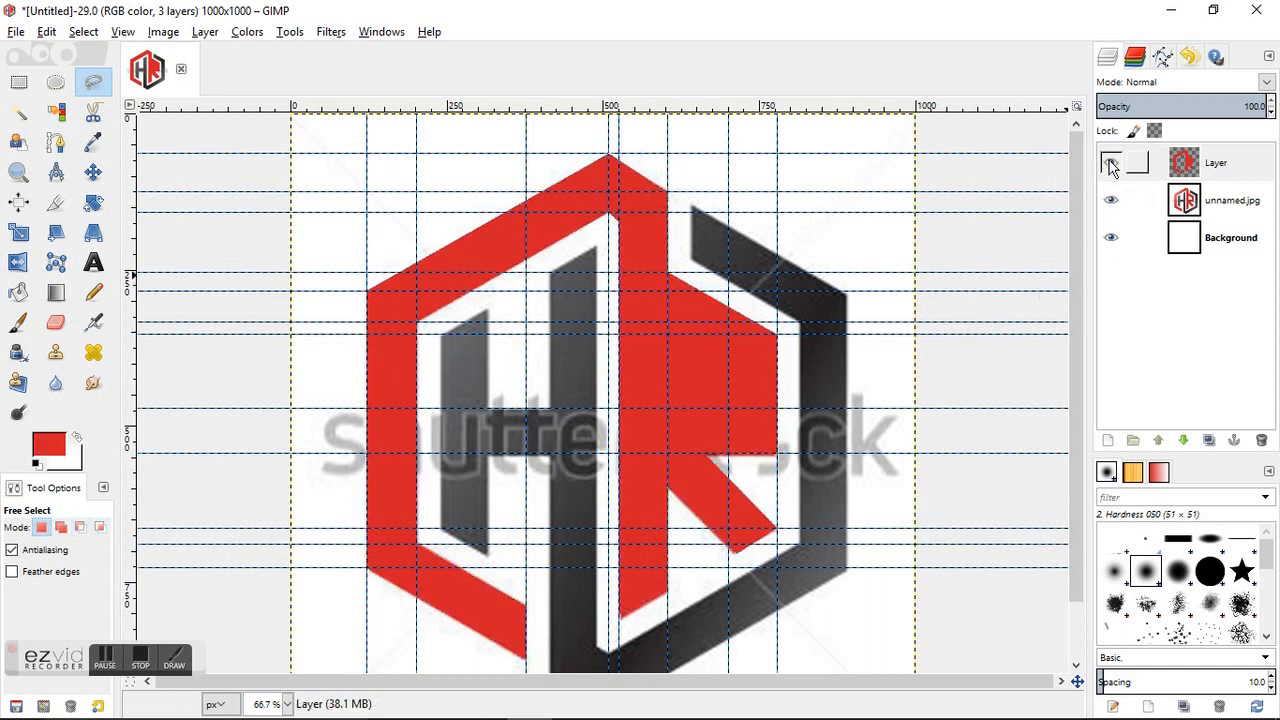
pyautogui.click(1112, 165)
pyautogui.click(1230, 200)
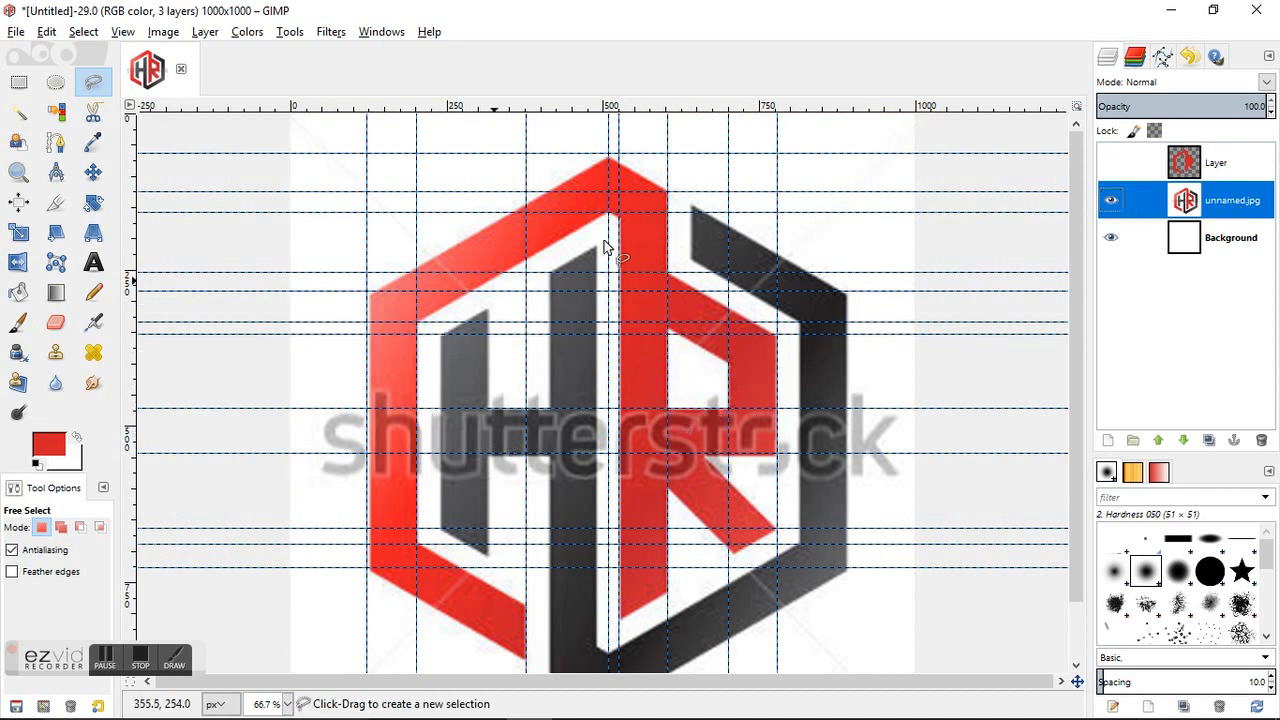
pyautogui.click(668, 325)
pyautogui.click(666, 408)
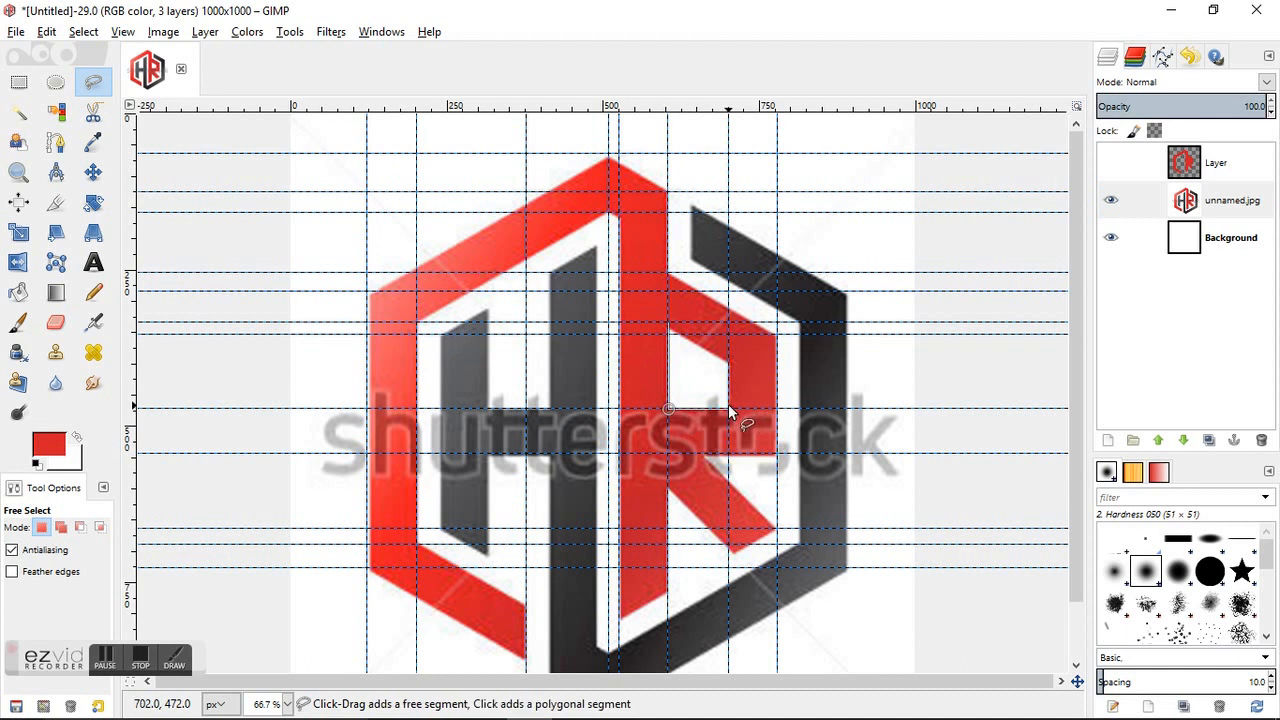
pyautogui.click(730, 410)
pyautogui.click(730, 362)
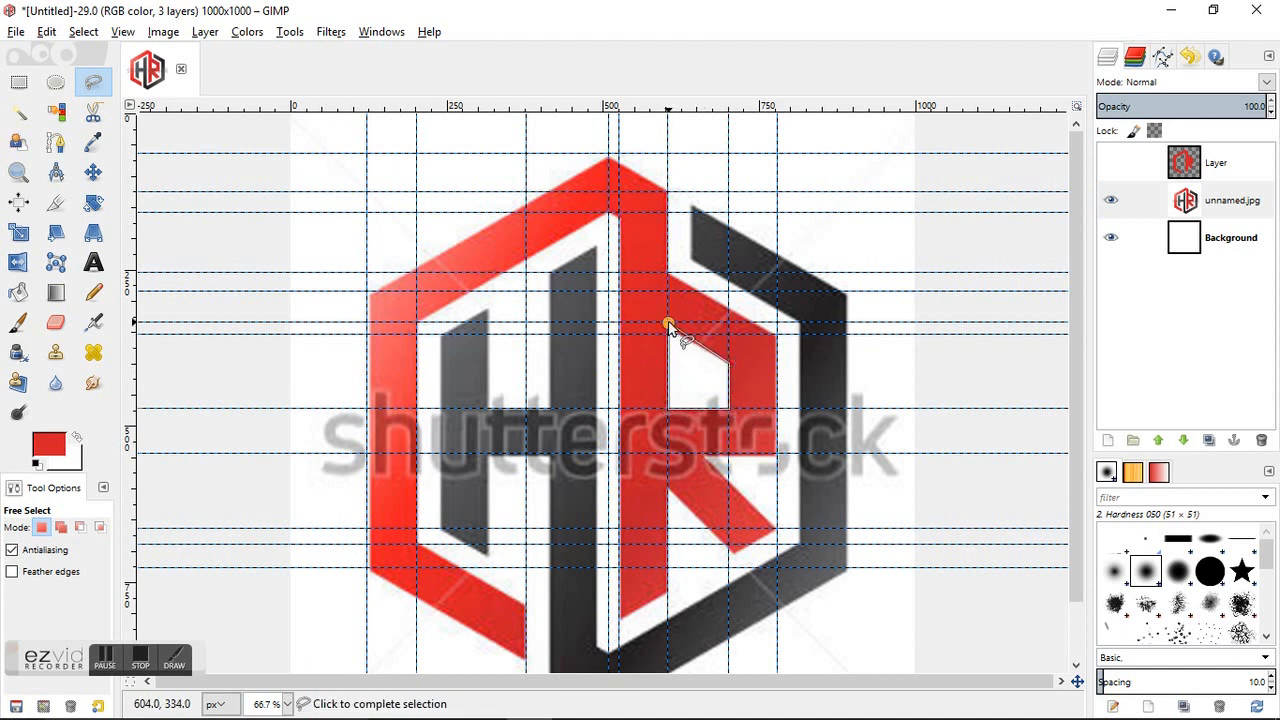
pyautogui.click(668, 327)
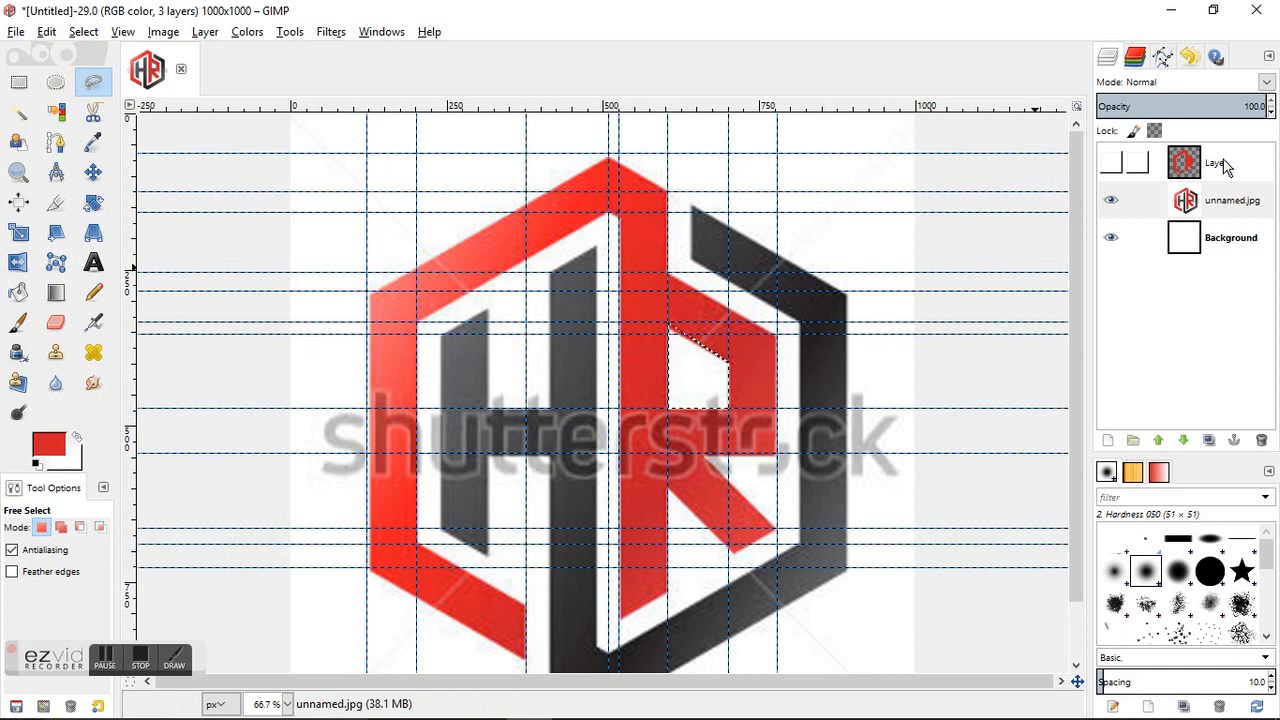
# Cut the R's hole out of the red tracing layer and clear the selection.
pyautogui.press('pageup')
pyautogui.click(1110, 163)
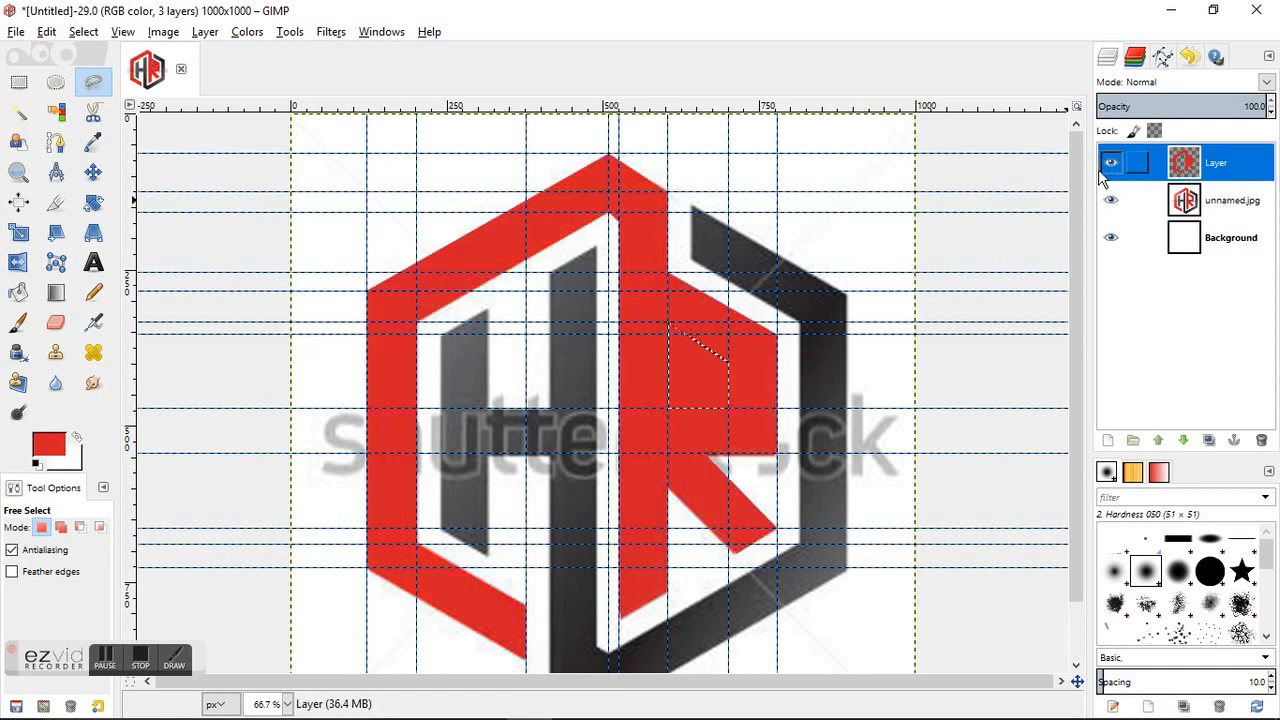
pyautogui.hotkey('ctrl', 'x')
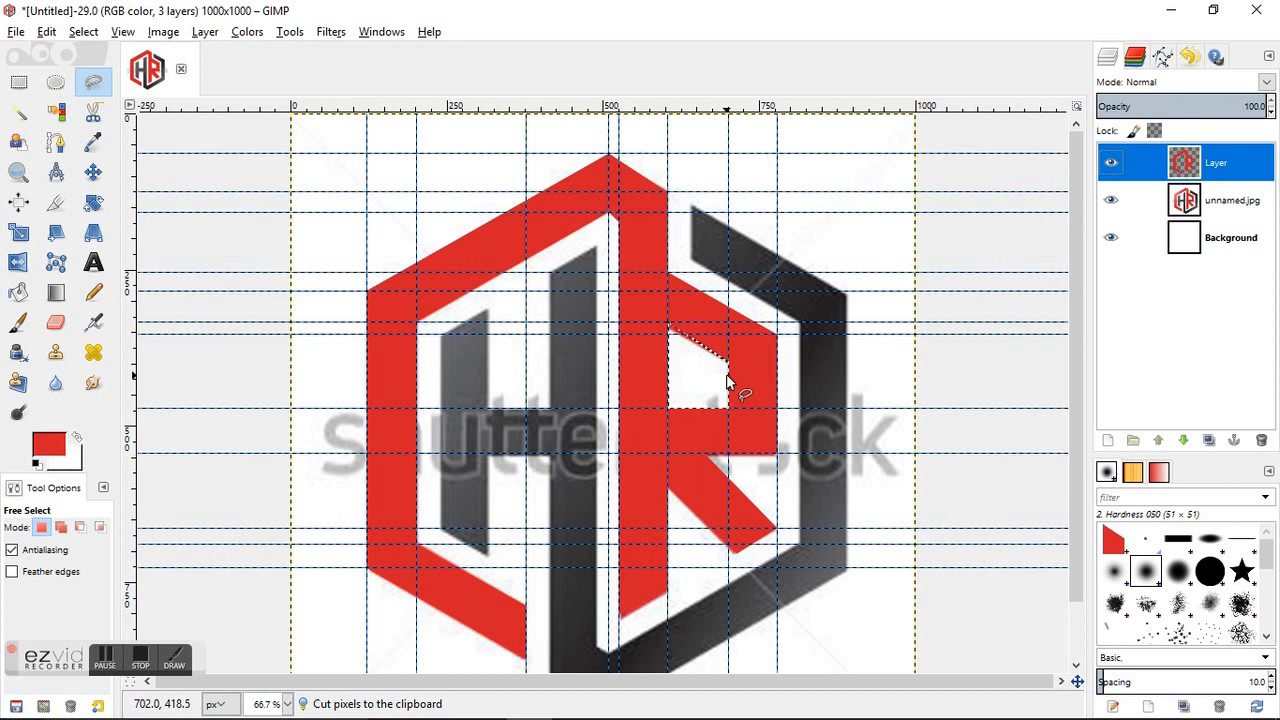
pyautogui.hotkey('ctrl', 'shift', 'a')
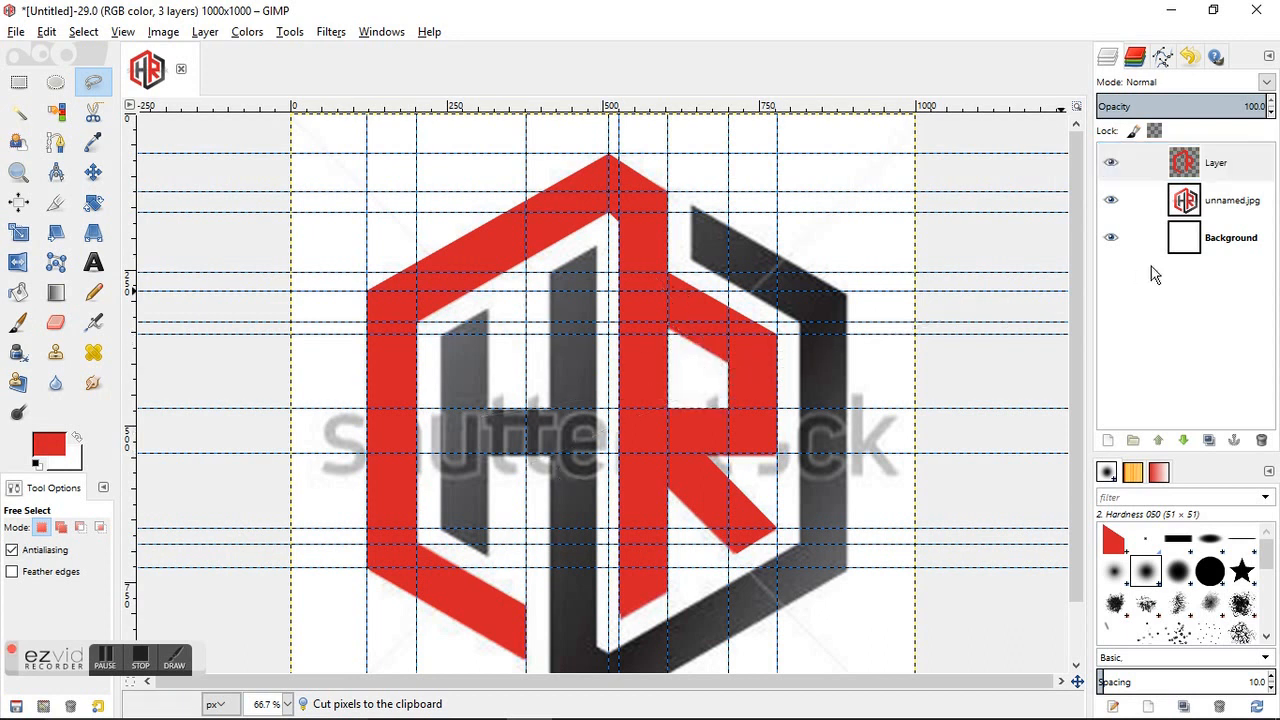
pyautogui.click(1110, 200)
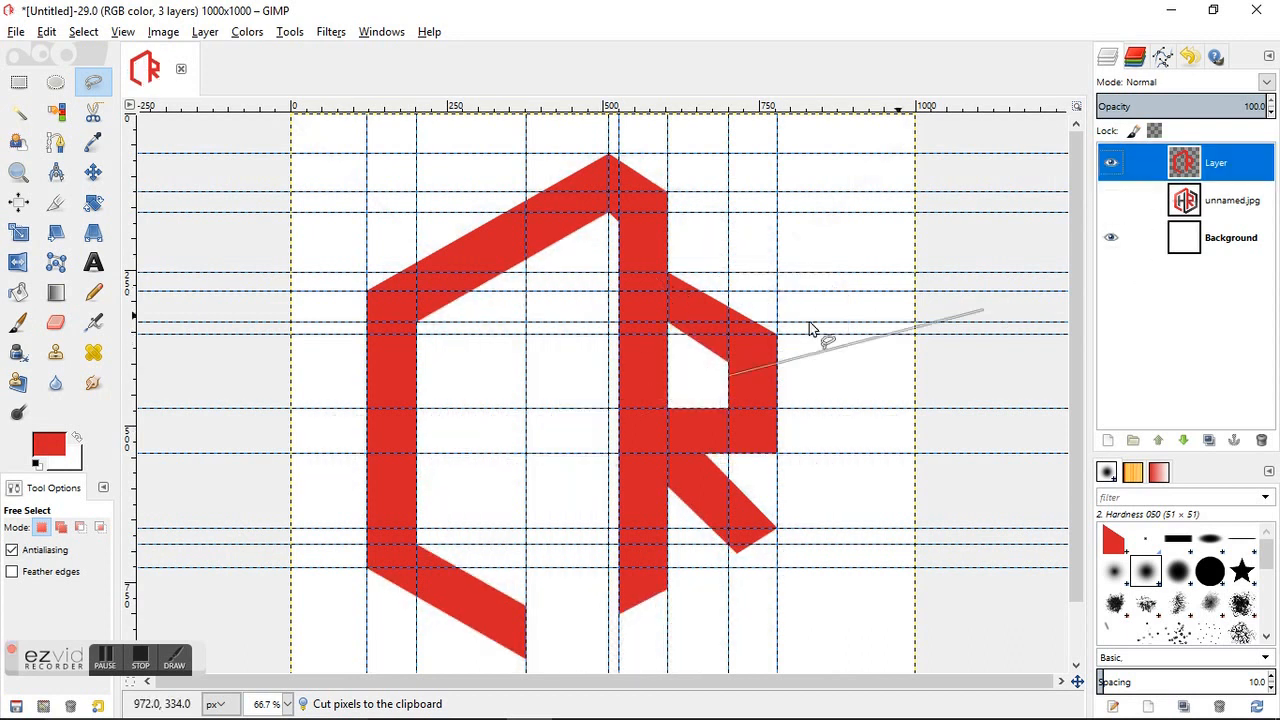
pyautogui.scroll(-1, 832, 352)
pyautogui.click(1110, 200)
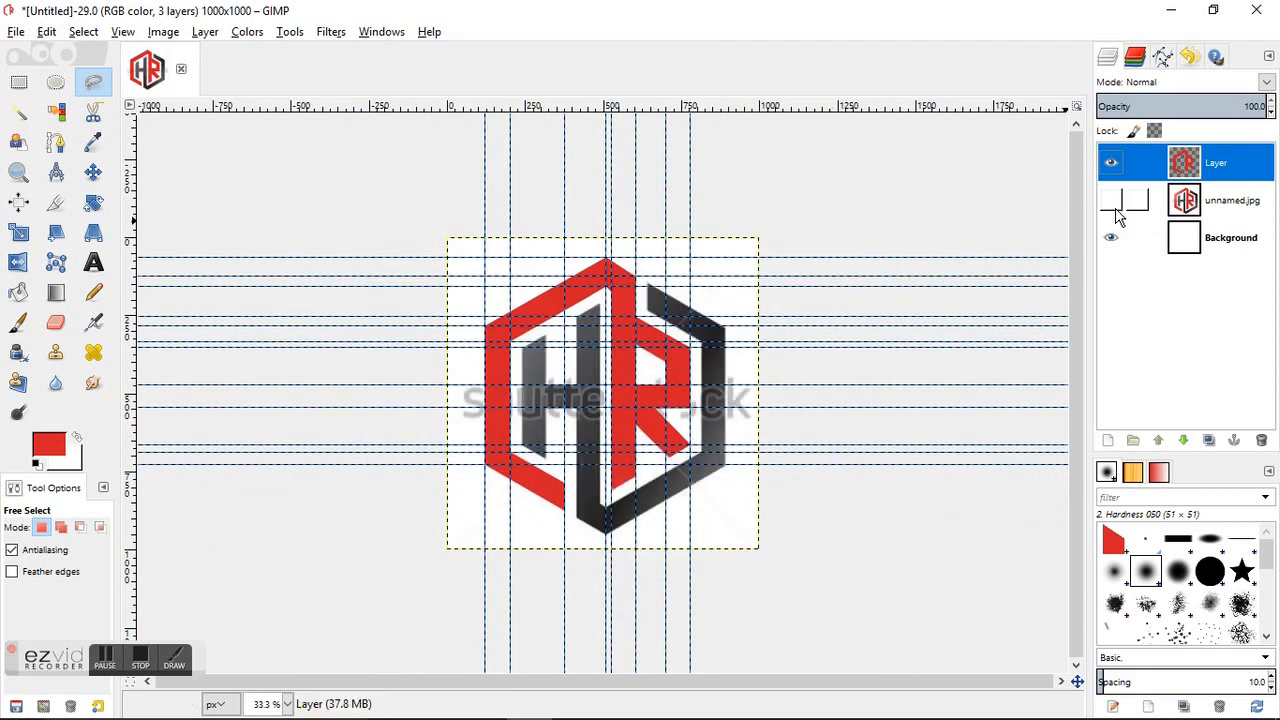
pyautogui.click(1110, 200)
pyautogui.click(1111, 200)
pyautogui.click(1232, 200)
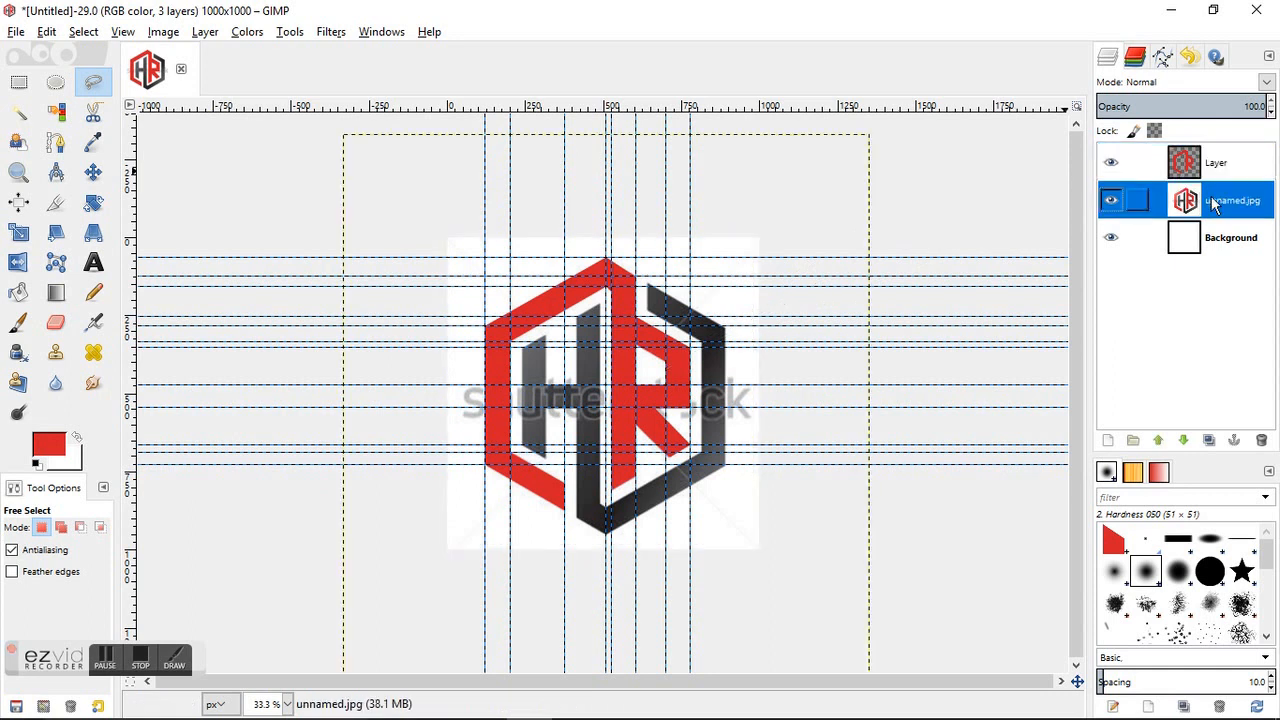
pyautogui.click(1225, 163)
# With the Move tool, drag the right-side vertical guides and upper horizontal guides off the canvas.
pyautogui.press('m')
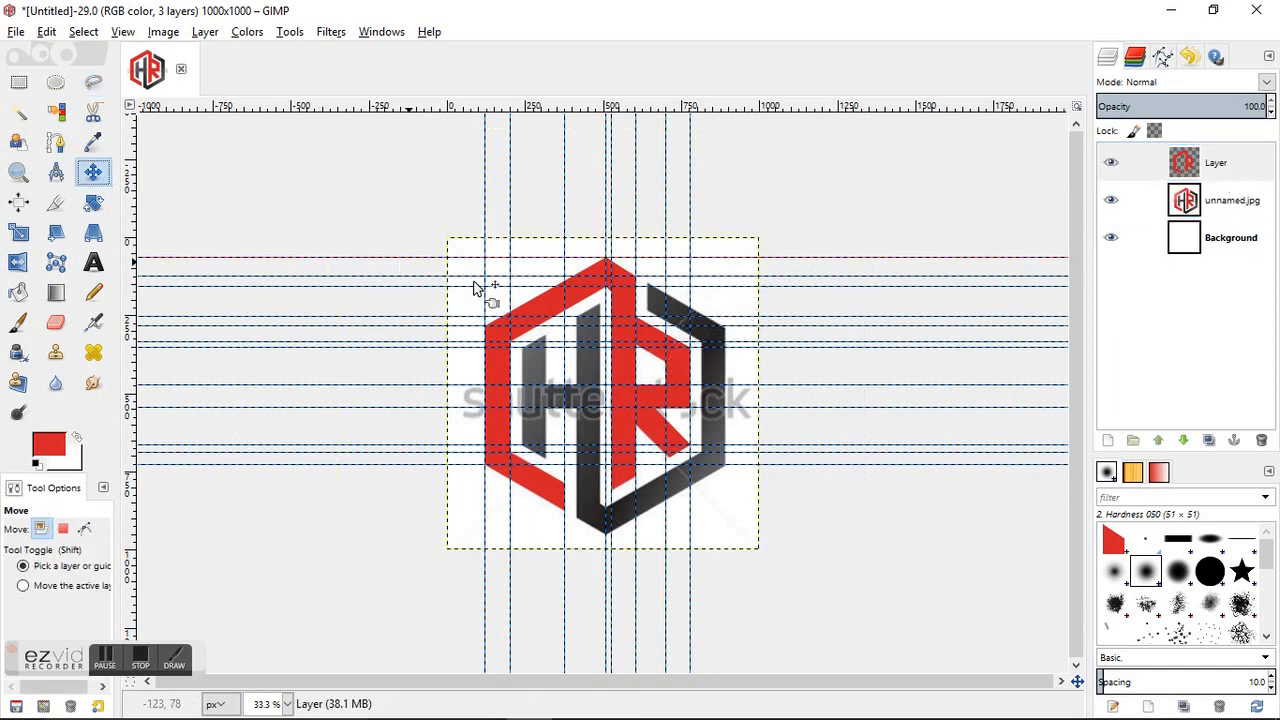
pyautogui.scroll(1, 690, 272)
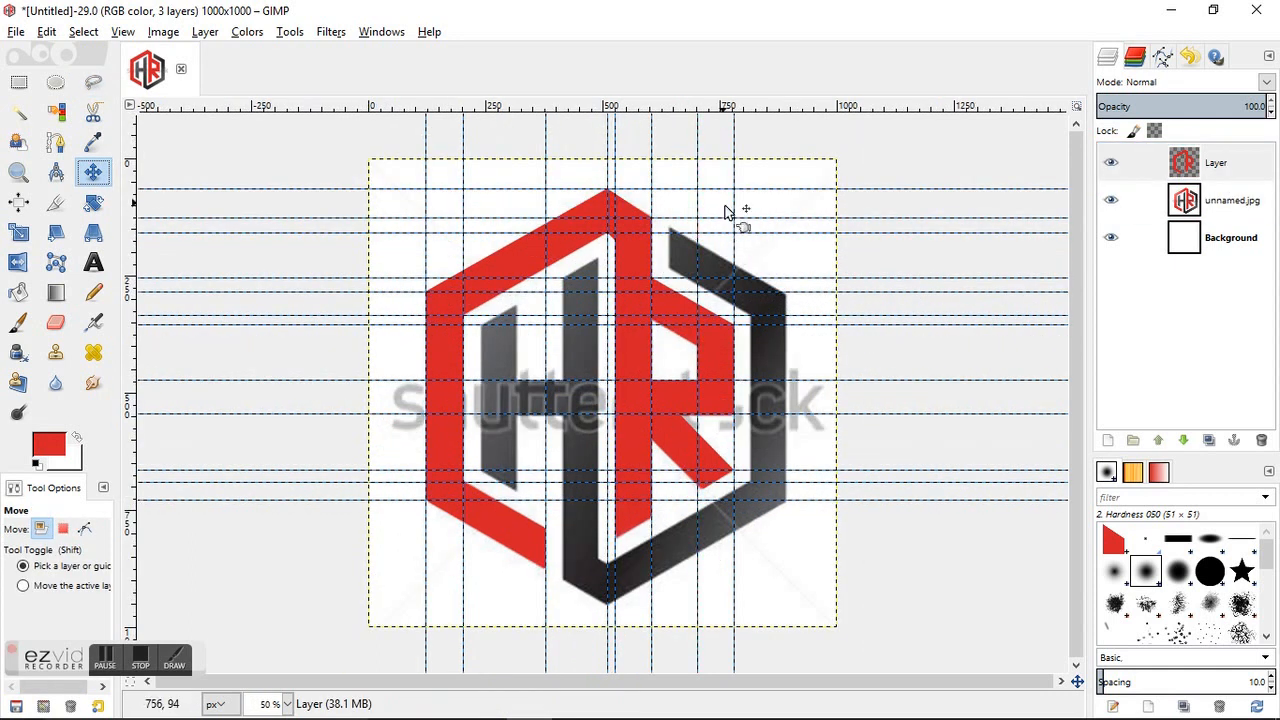
pyautogui.moveTo(737, 165); pyautogui.dragTo(888, 150)
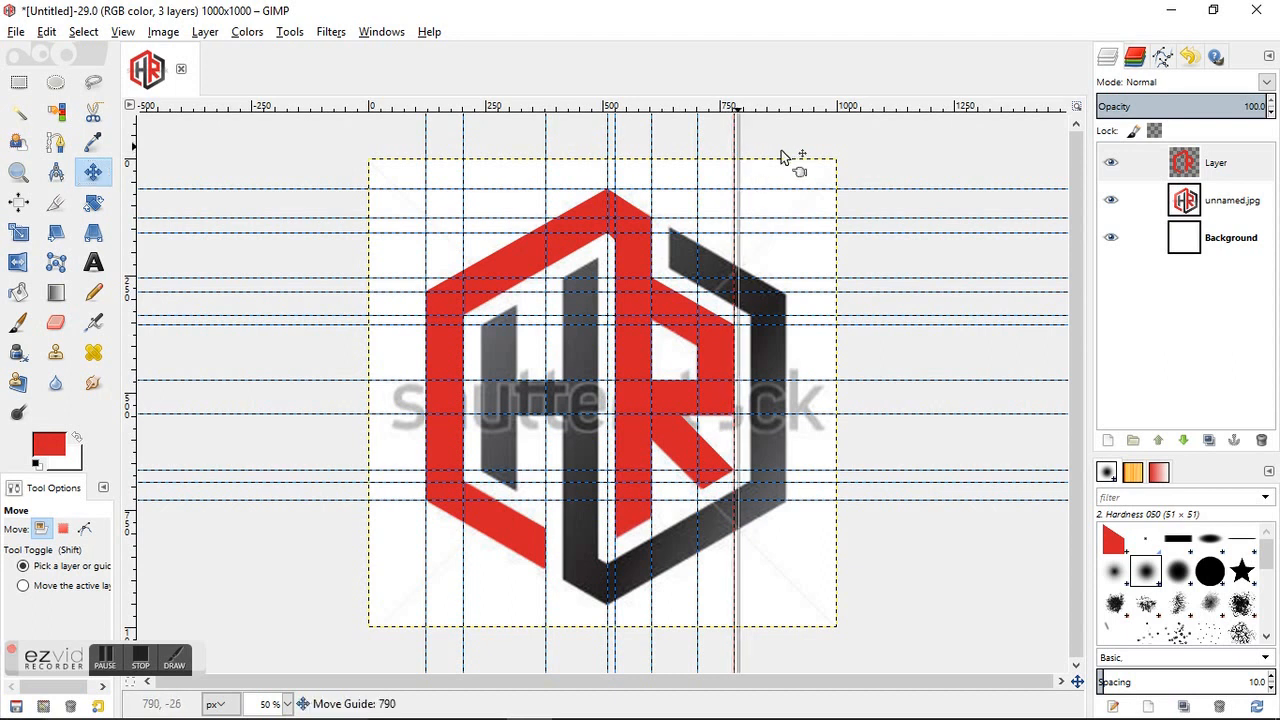
pyautogui.moveTo(697, 160)
pyautogui.mouseDown()
pyautogui.moveTo(618, 155)
pyautogui.moveTo(900, 150)
pyautogui.moveTo(860, 222)
pyautogui.moveTo(857, 150)
pyautogui.mouseUp()
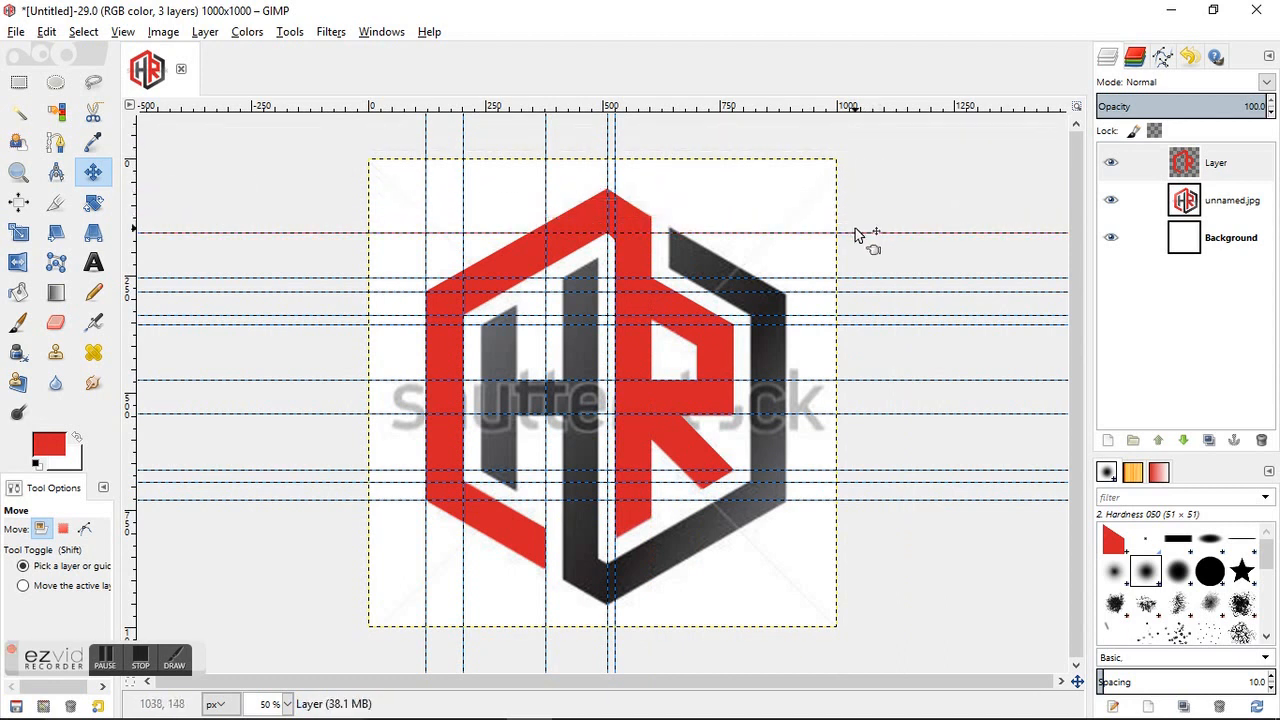
pyautogui.moveTo(857, 233); pyautogui.dragTo(850, 147)
pyautogui.moveTo(857, 268); pyautogui.dragTo(865, 150)
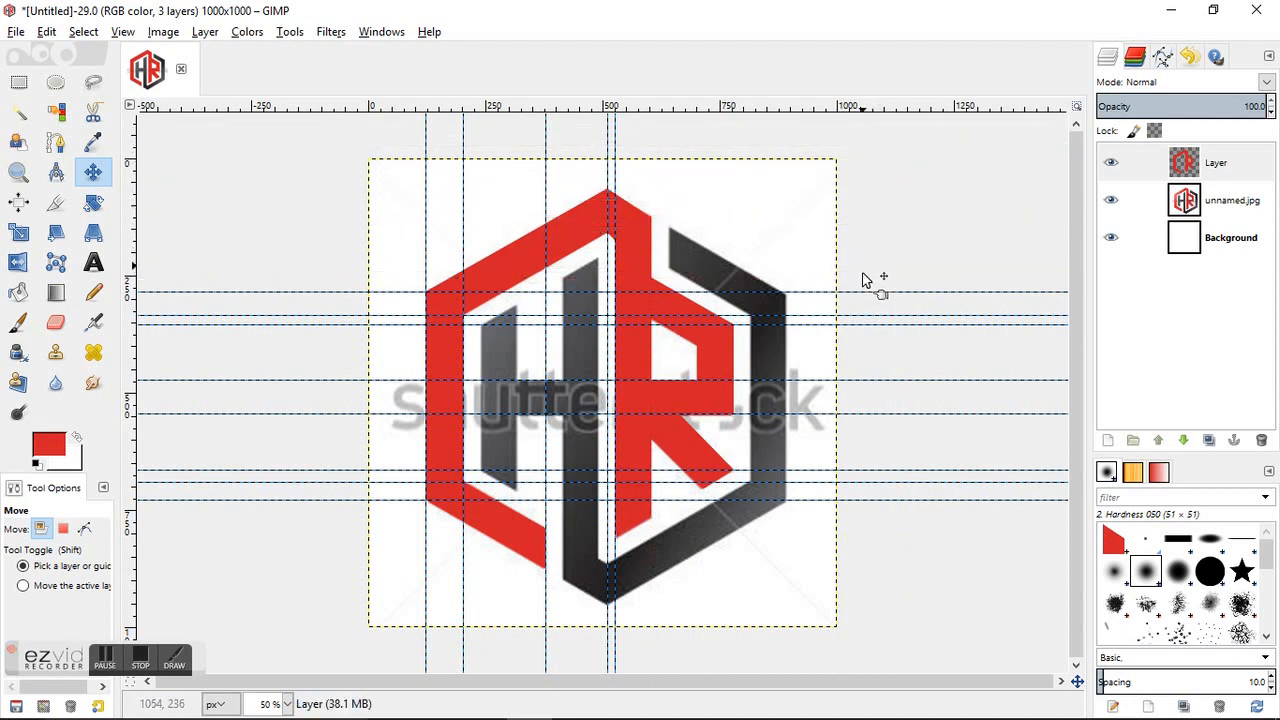
pyautogui.moveTo(868, 290); pyautogui.dragTo(868, 276)
pyautogui.moveTo(872, 155); pyautogui.dragTo(872, 155)
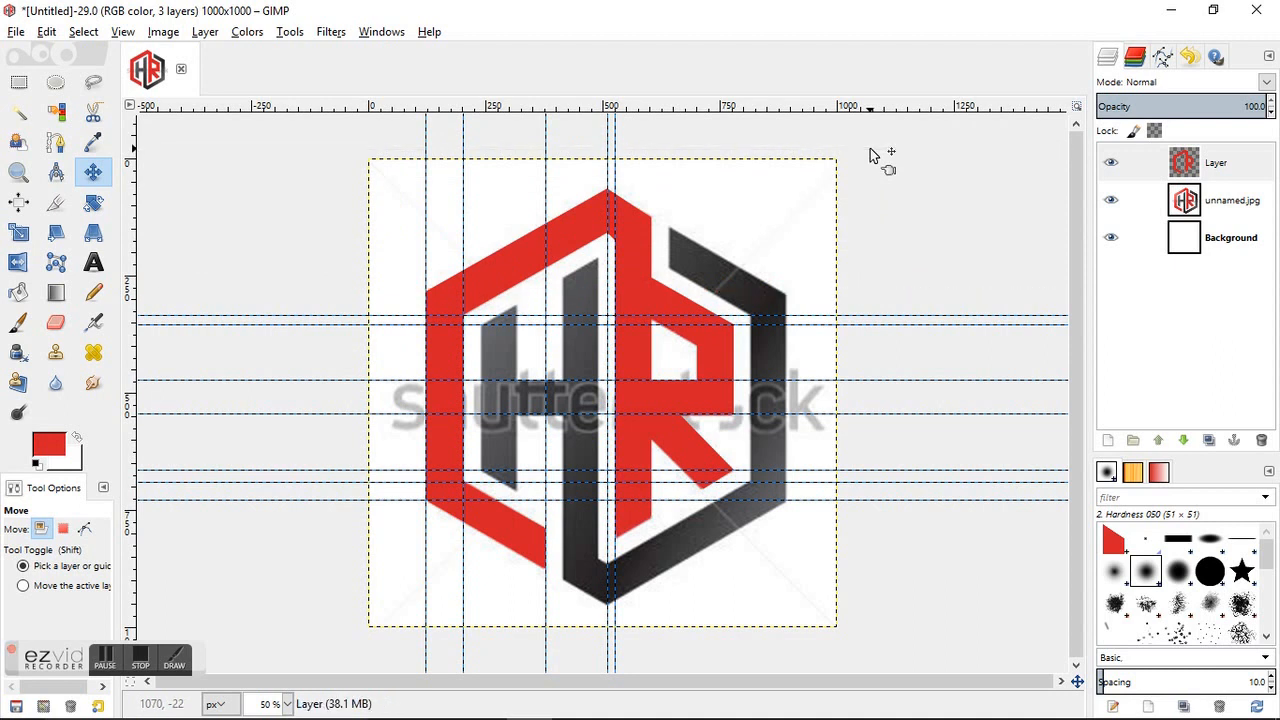